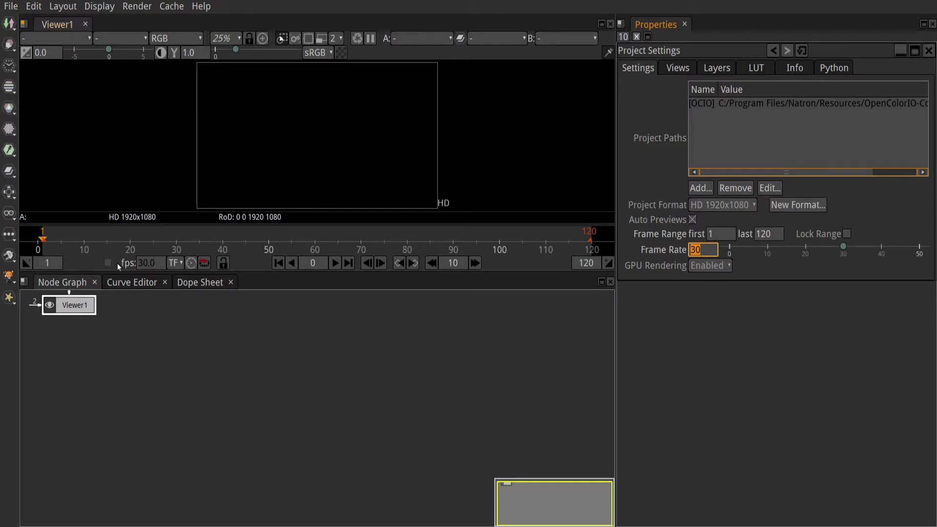
Add a Constant node feeding the Viewer node and place it to the left of that node
key("f")
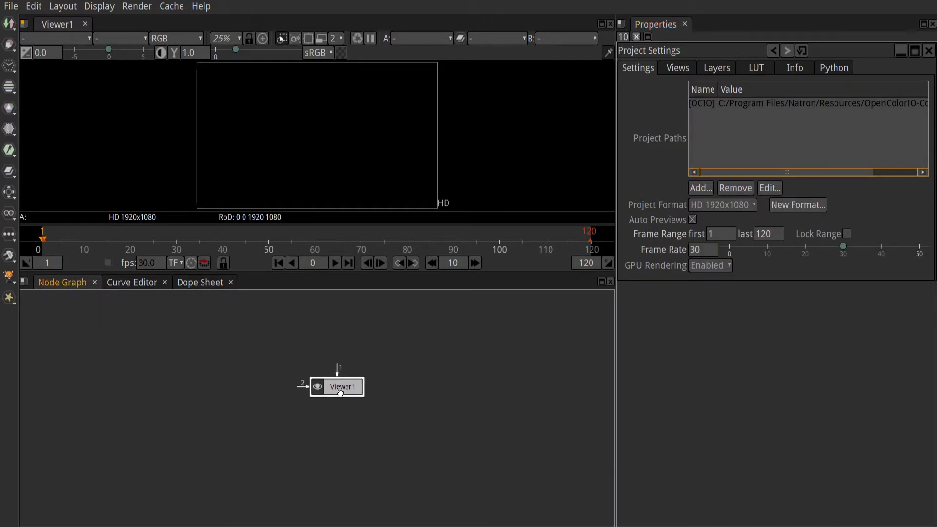
key("Tab")
type("cons")
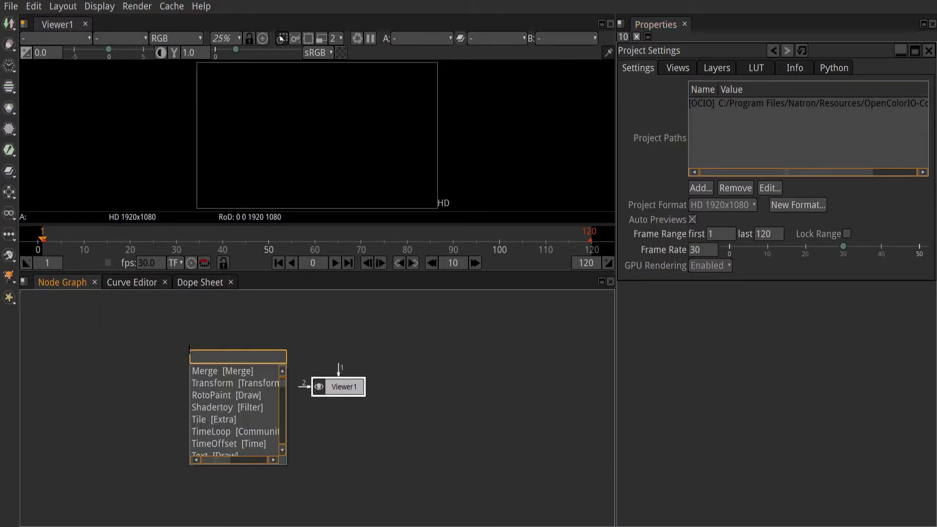
key("Return")
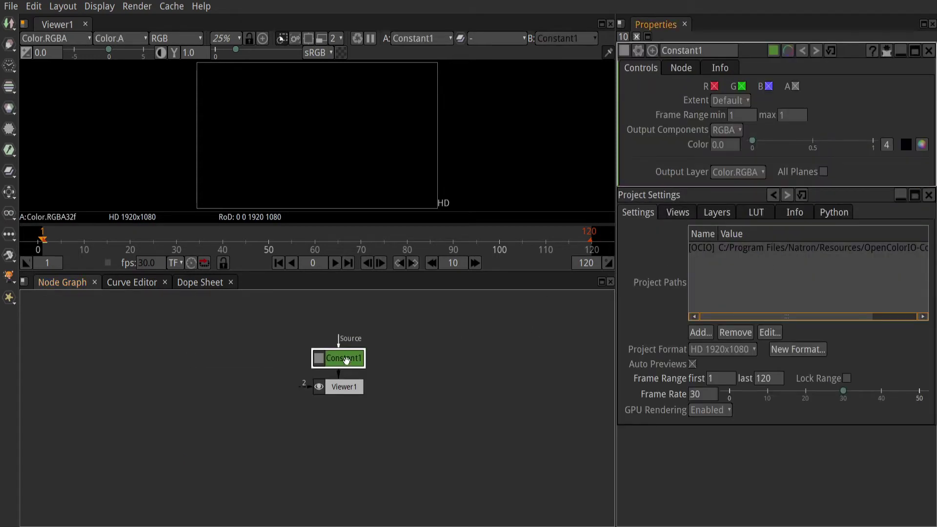
left_click_drag(346, 360, 225, 388)
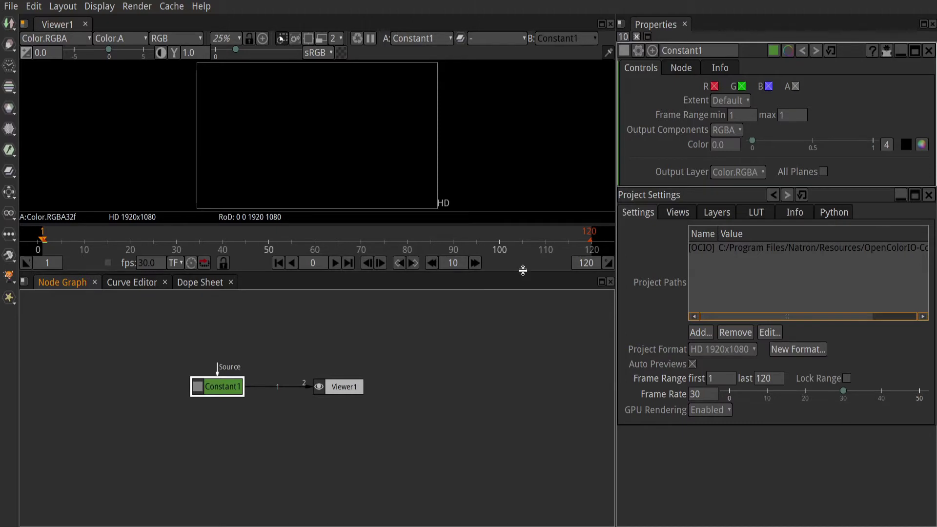
Enlarge the viewer area and rearrange the Constant and Viewer nodes to fit the smaller node graph
left_click_drag(522, 270, 524, 384)
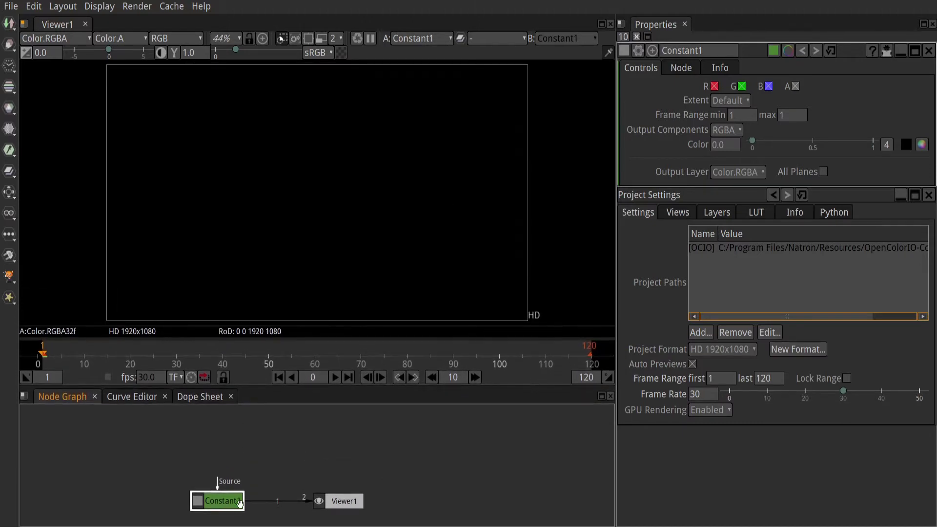
left_click_drag(229, 504, 181, 443)
left_click(340, 502)
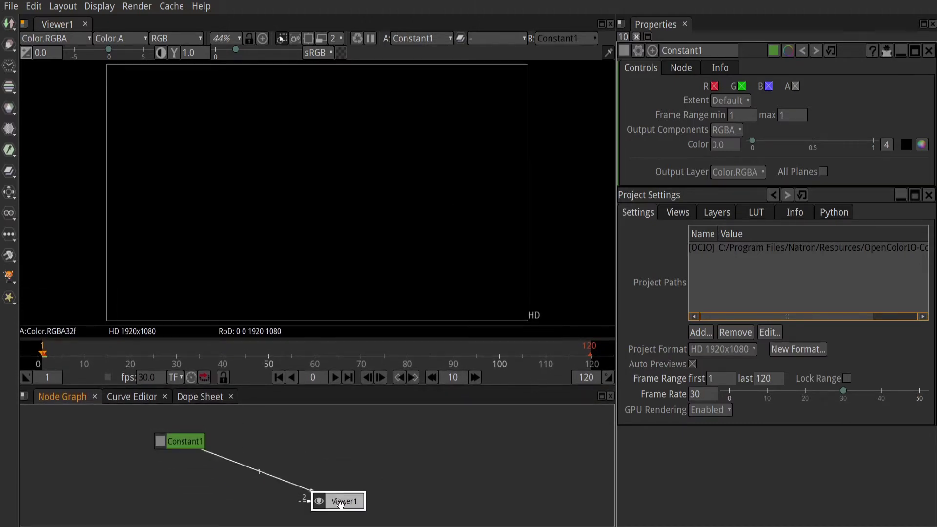
left_click_drag(339, 501, 312, 469)
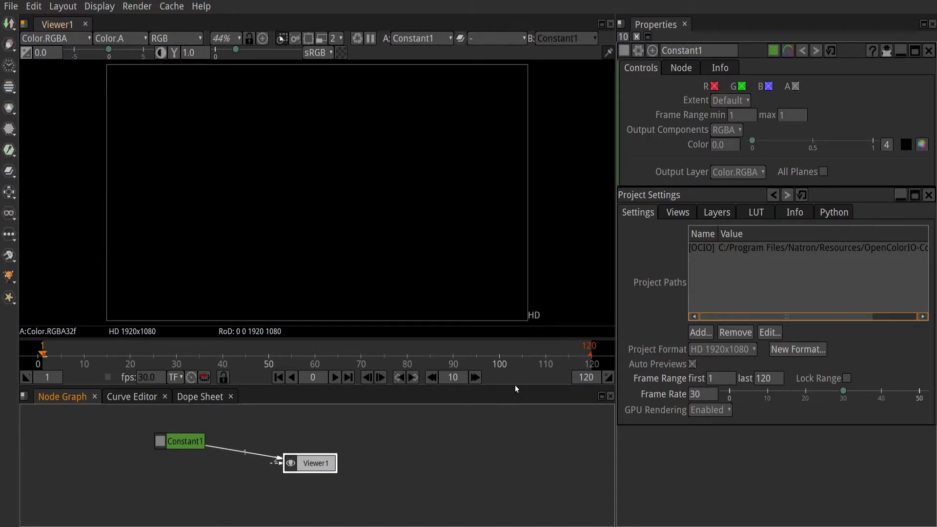
left_click_drag(514, 385, 514, 416)
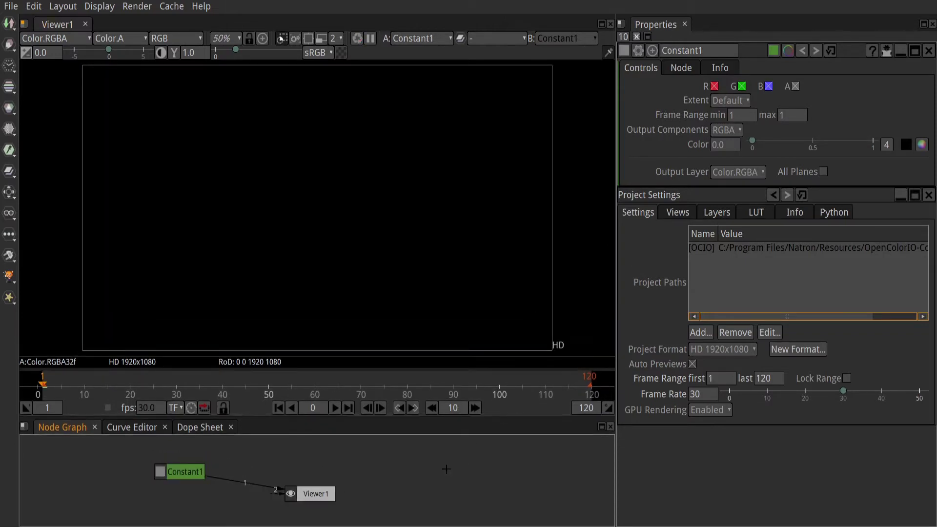
Add a RotoPaint node and connect it to the Viewer node
key("Tab")
type("roti")
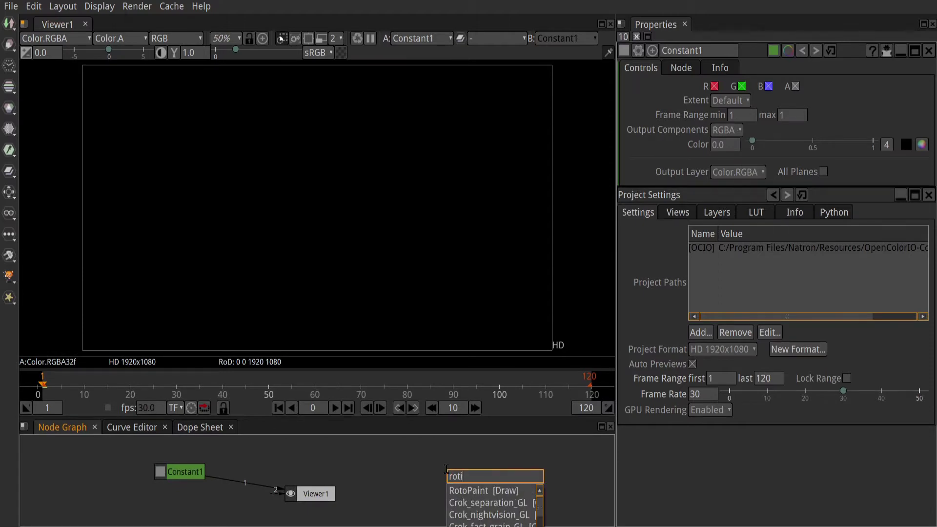
key("Return")
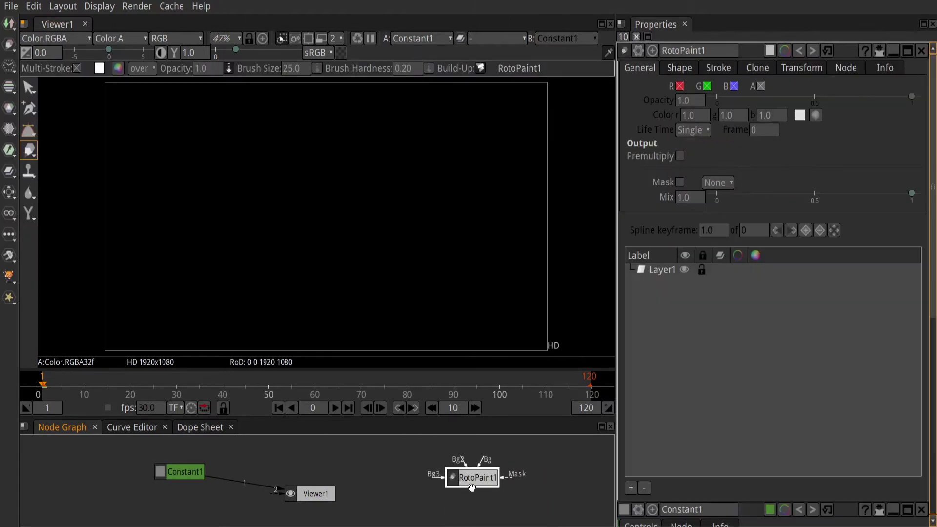
left_click_drag(471, 486, 313, 499)
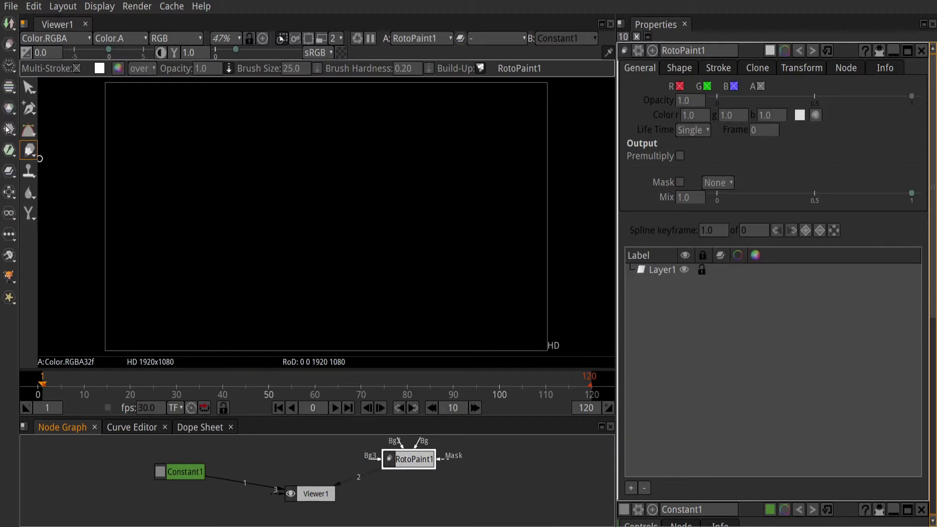
Draw an ellipse about 750 px wide and 750 px high and move it to the middle of the frame
left_click(28, 132)
left_click(56, 140)
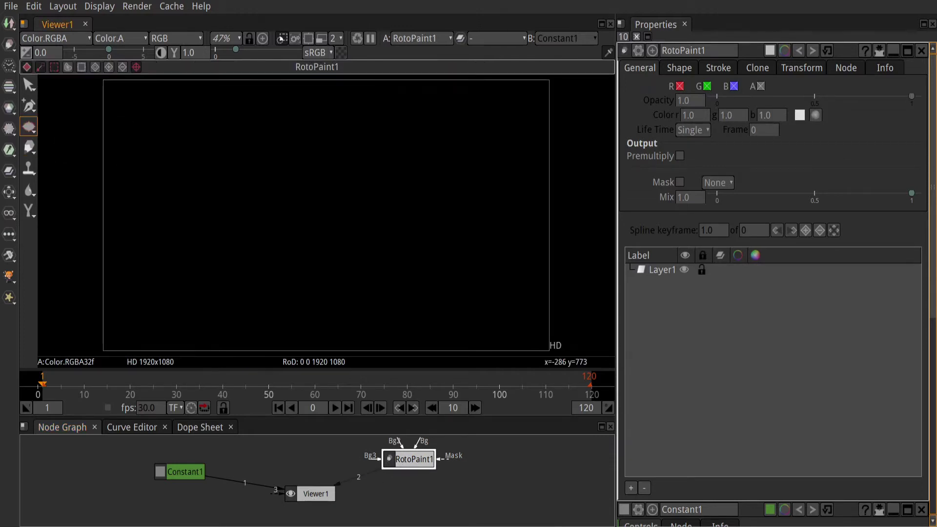
mouse_move(188, 127)
left_mouse_down()
mouse_move(267, 212)
mouse_move(349, 248)
mouse_move(417, 316)
left_mouse_up()
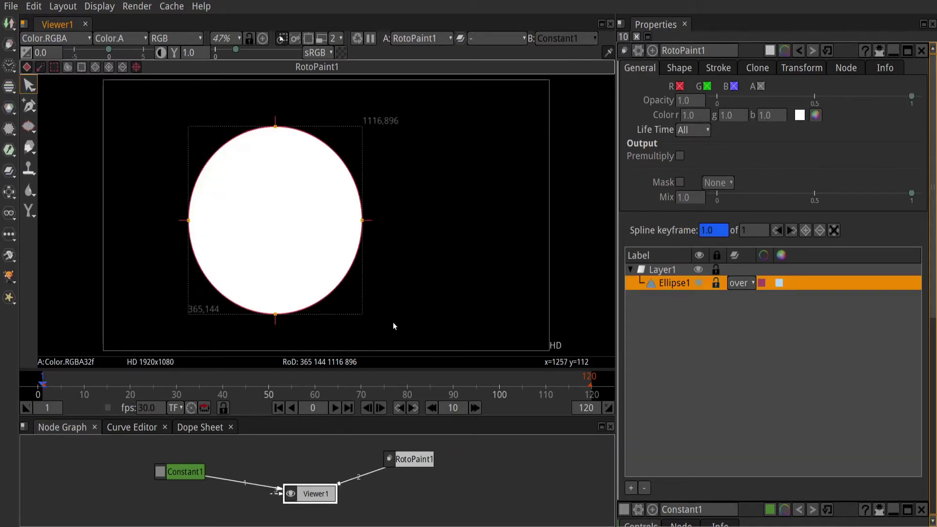
left_click_drag(337, 291, 402, 286)
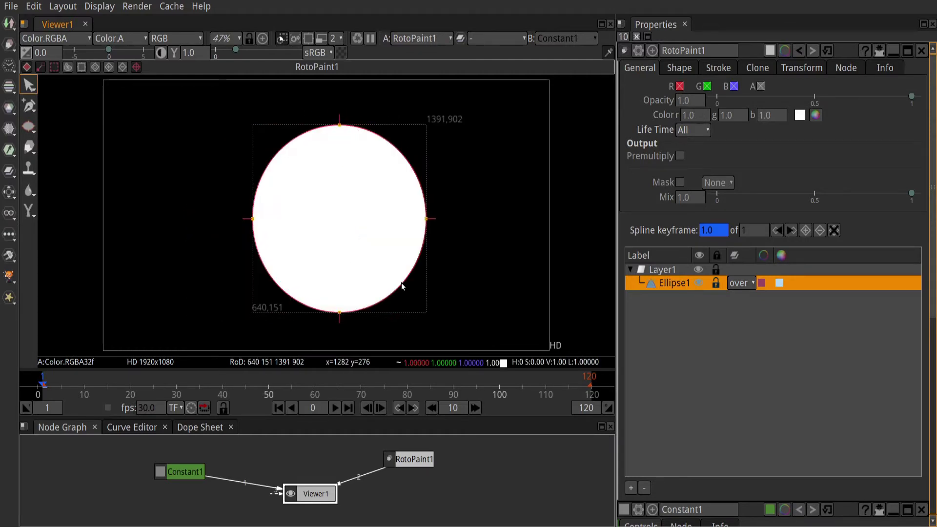
Set the ellipse's colour to pure red, with r 1.0, g 0.0 and b 0.0
left_click(815, 116)
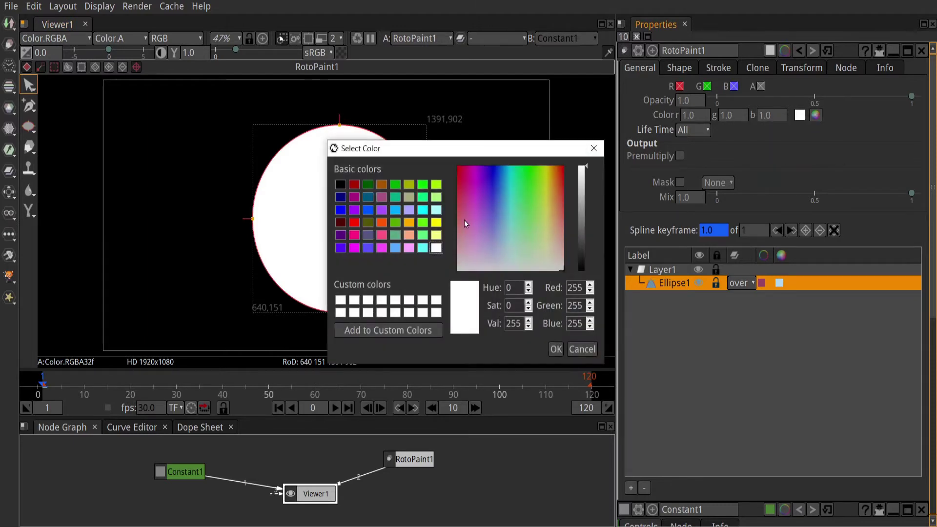
left_click(350, 223)
left_click(556, 349)
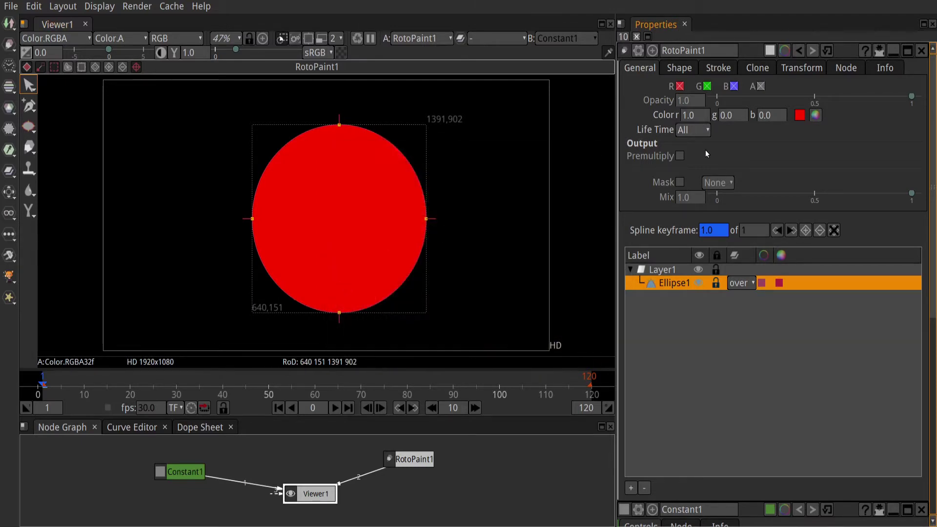
At frame 90, cusp the ellipse's right and bottom points into sharp corners
left_click(317, 407)
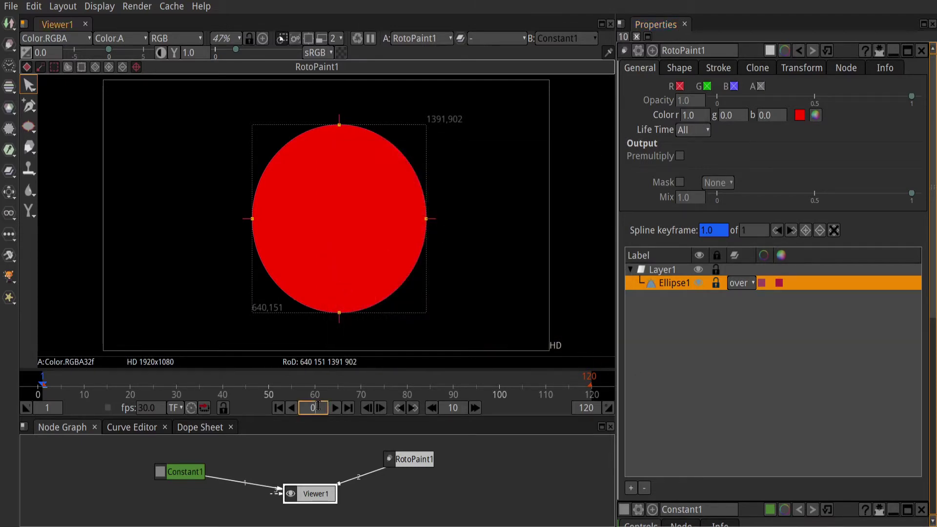
type("90")
key("Return")
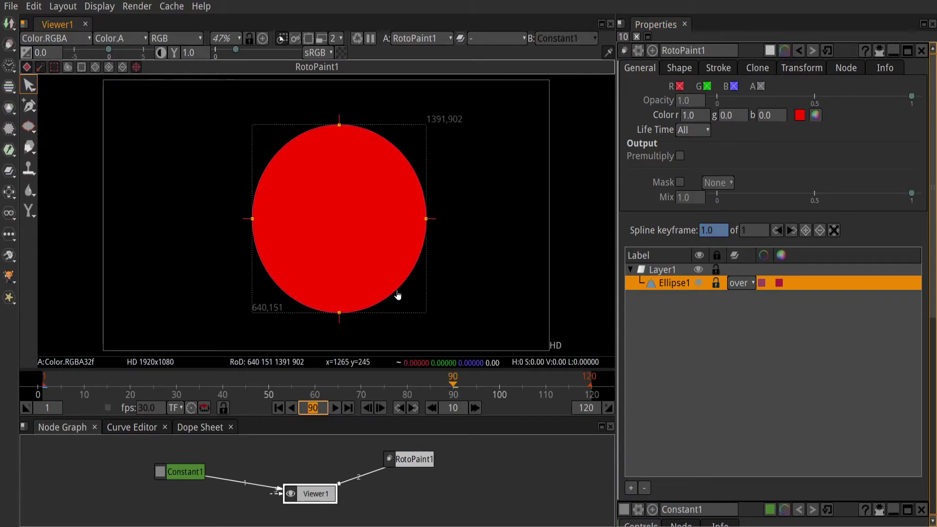
left_click(30, 107)
left_click(62, 131)
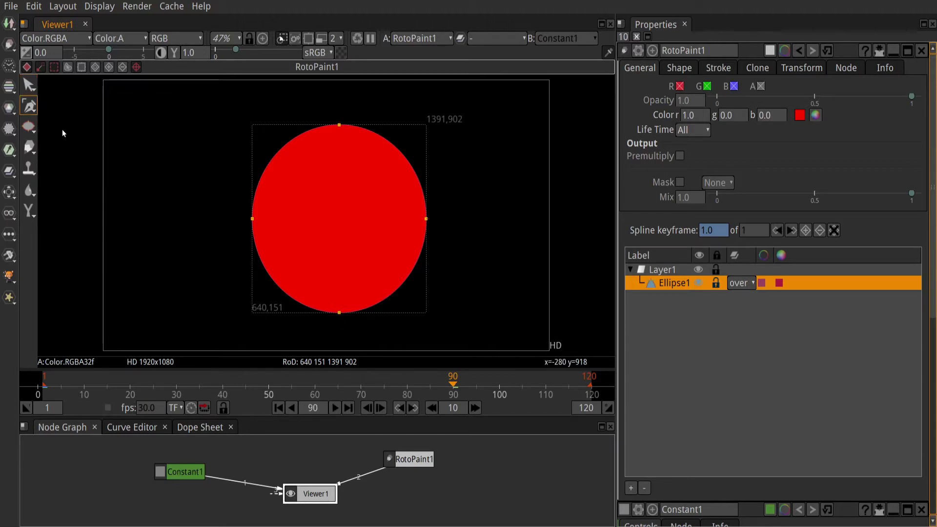
left_click(426, 218)
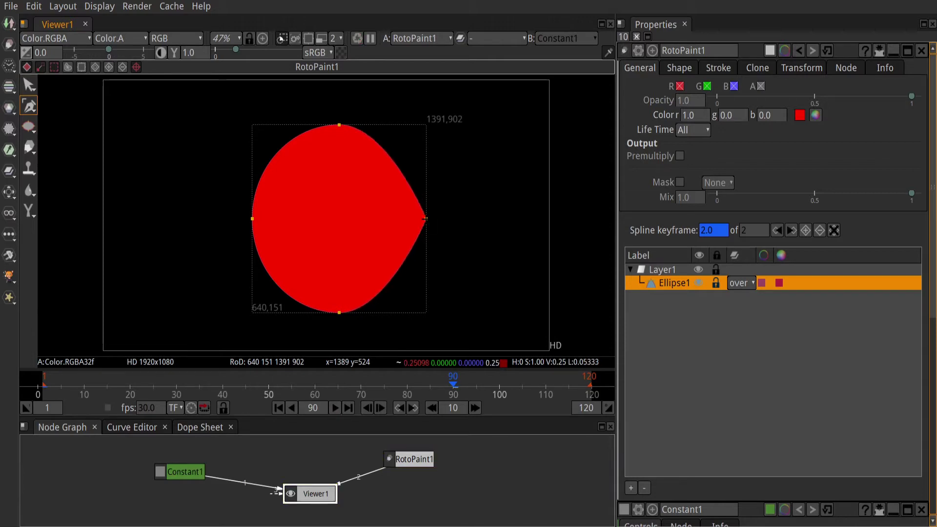
left_click(339, 311)
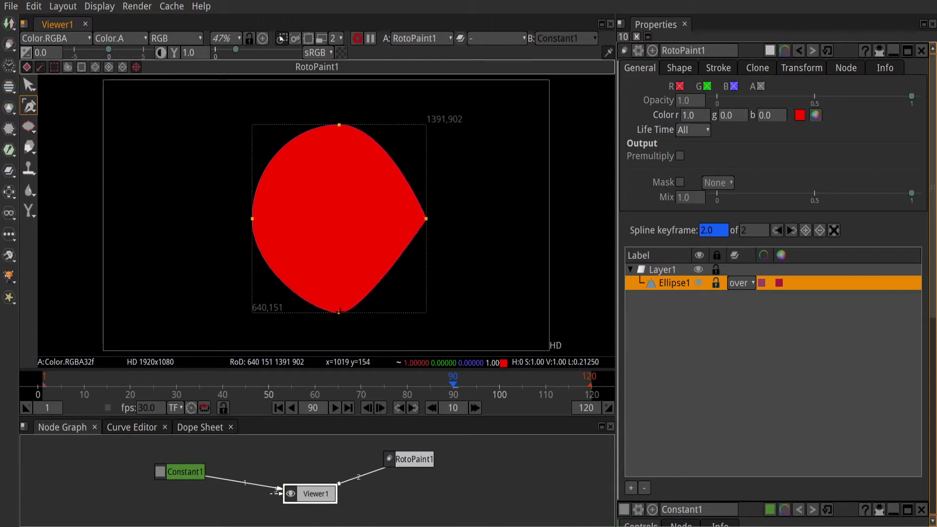
key("shift+z")
key("shift+z")
key("shift+z")
key("shift+z")
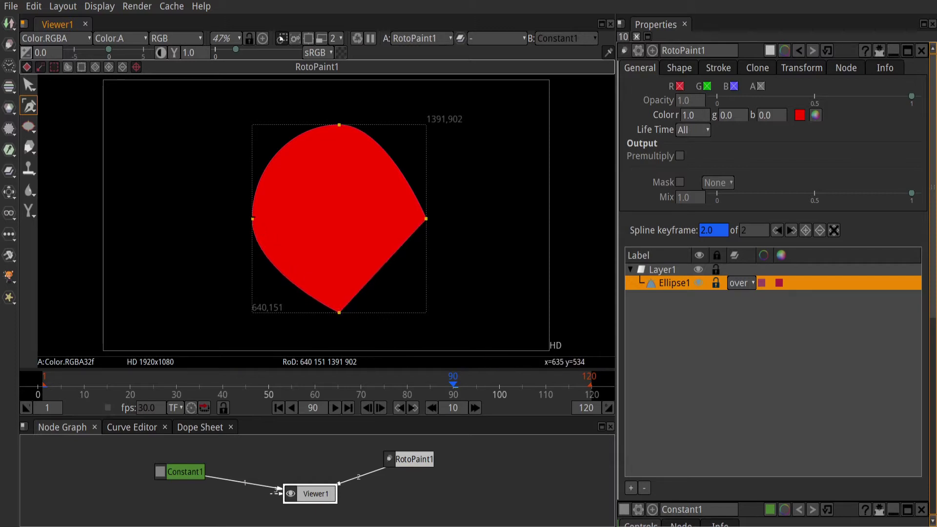
Cusp the ellipse's left and top points fully so the shape becomes a straight-sided diamond at frame 90
left_click(253, 218)
key("shift+z")
key("shift+z")
key("shift+z")
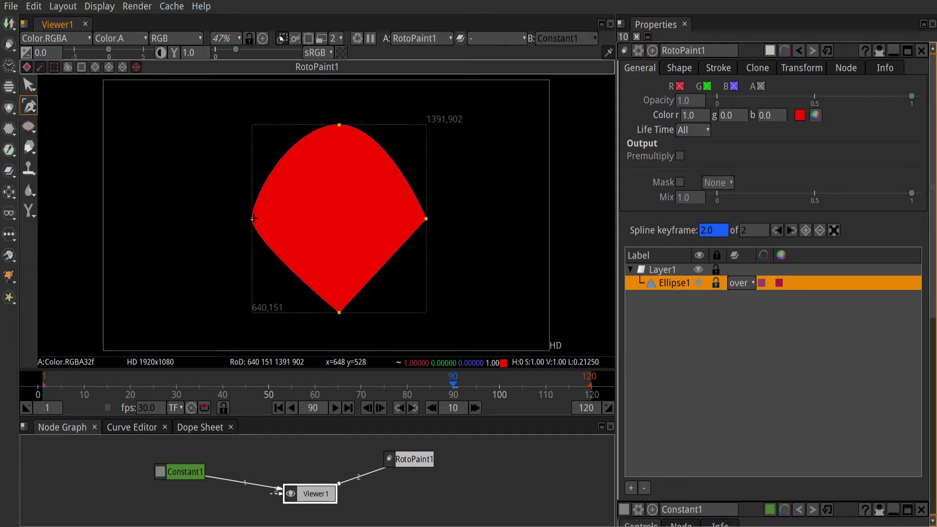
key("shift+z")
key("shift+z")
key("shift+z")
key("shift+z")
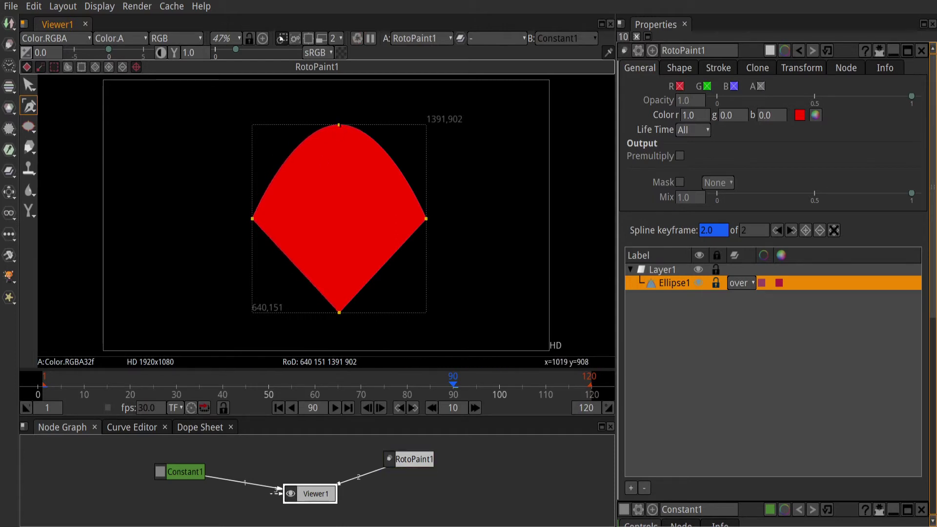
left_click(339, 124)
key("shift+z")
key("shift+z")
key("shift+z")
key("shift+z")
key("shift+z")
key("shift+z")
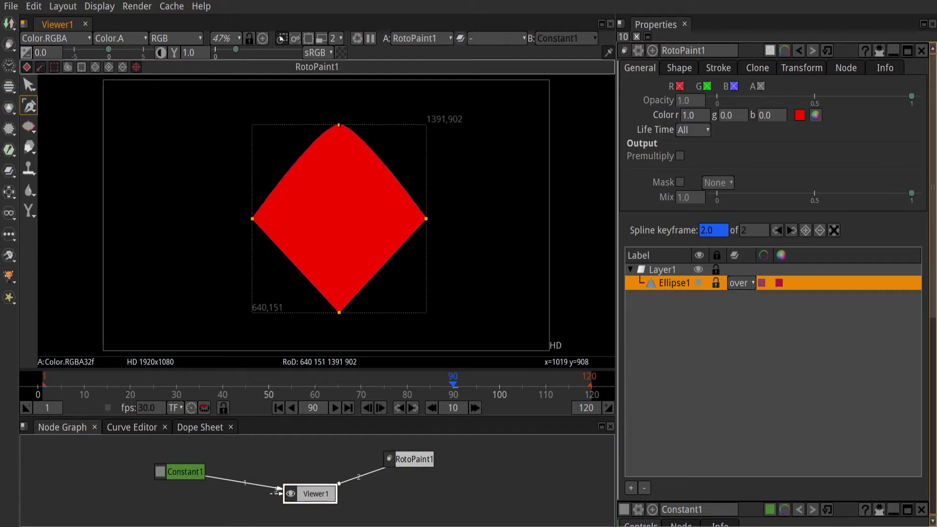
key("shift+z")
key("shift+z")
key("shift+z")
key("shift+z")
key("shift+z")
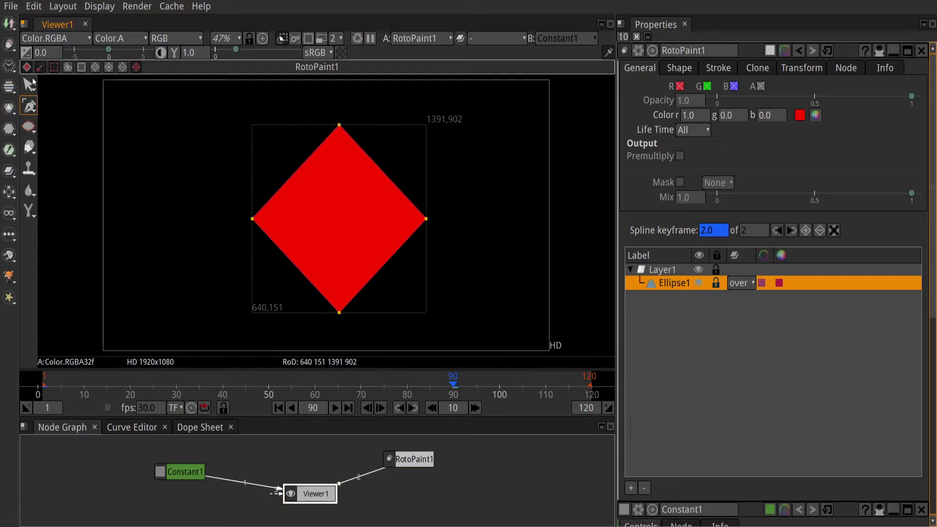
Move the diamond's four points to the corners of its bounding box, forming a square about 750 by 760 px
right_click(30, 84)
left_click(82, 98)
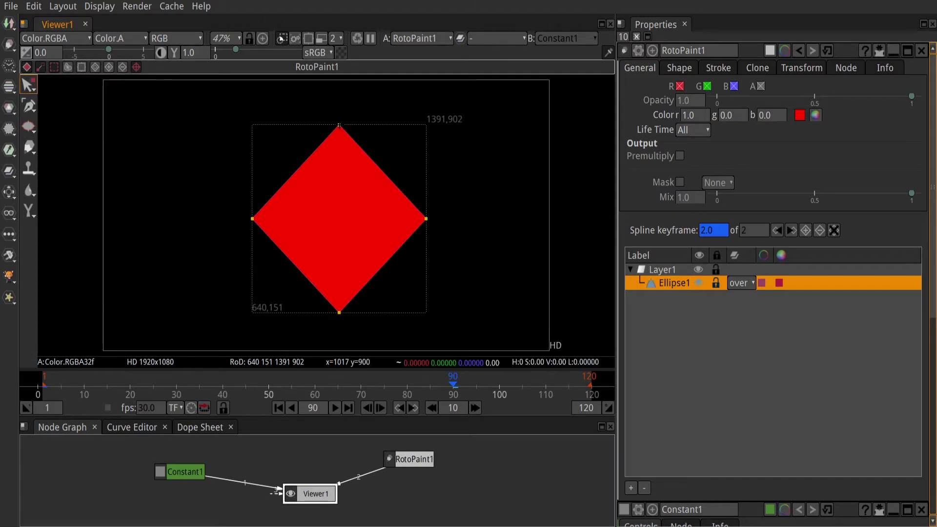
left_click_drag(339, 125, 253, 128)
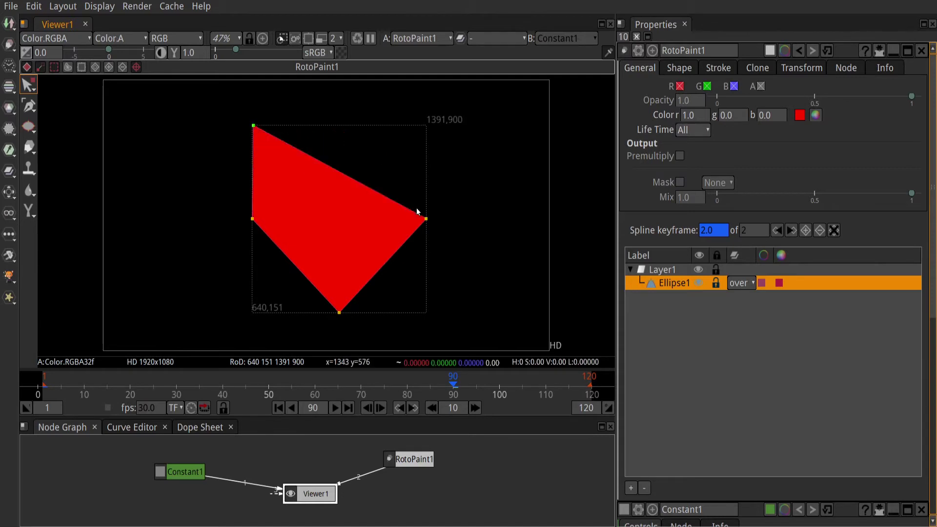
left_click_drag(425, 219, 425, 125)
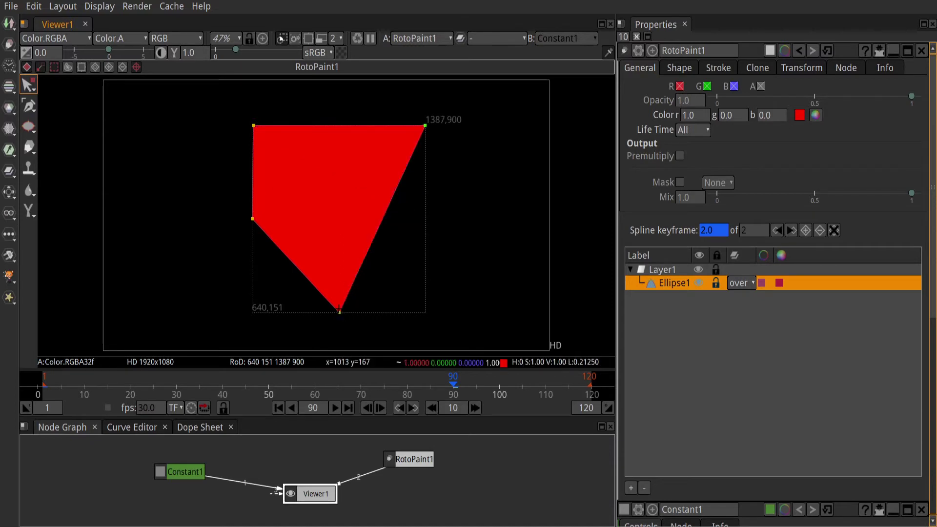
left_click_drag(339, 310, 426, 314)
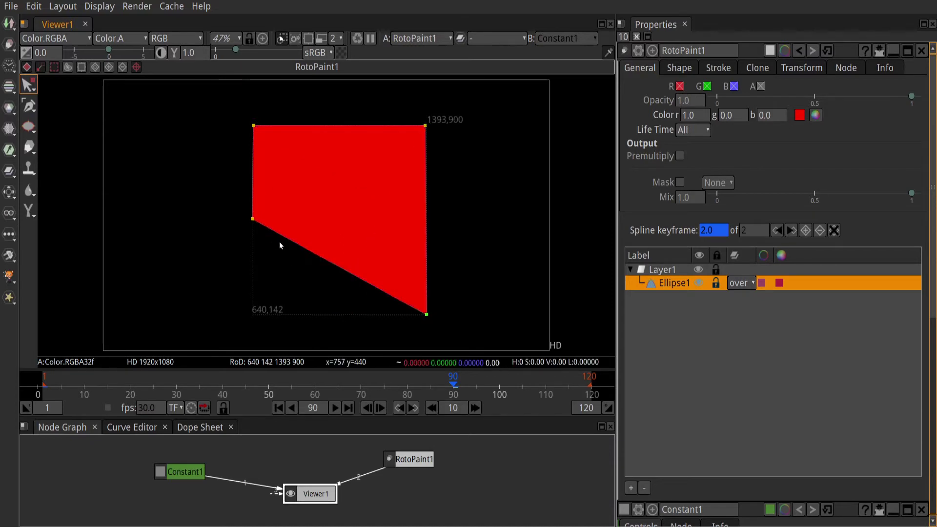
left_click_drag(253, 218, 253, 317)
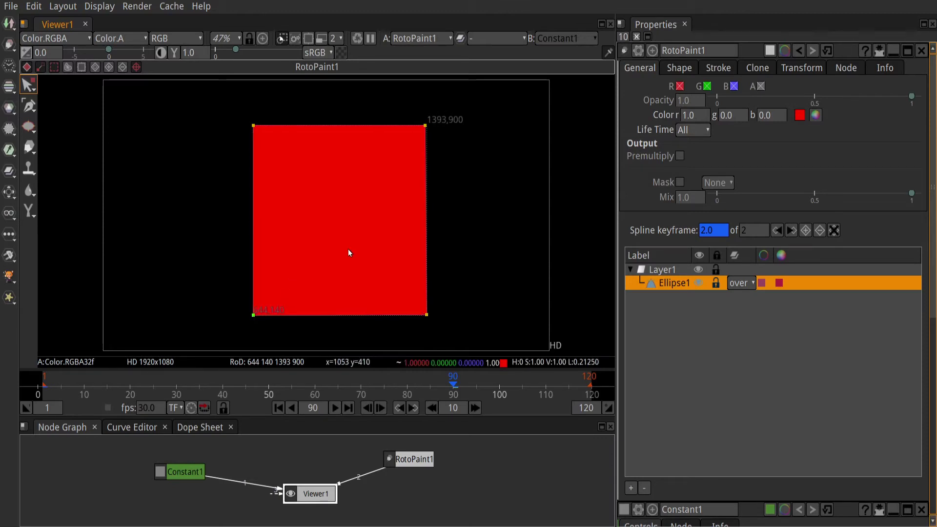
Return to frame 1 and set a keyframe on all dimensions of the shape's red colour
double_click(313, 408)
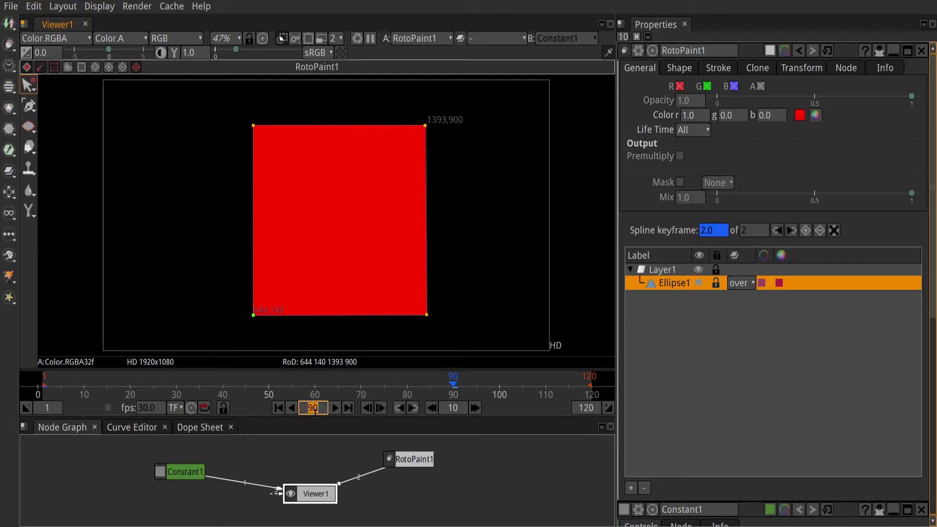
type("1")
key("Return")
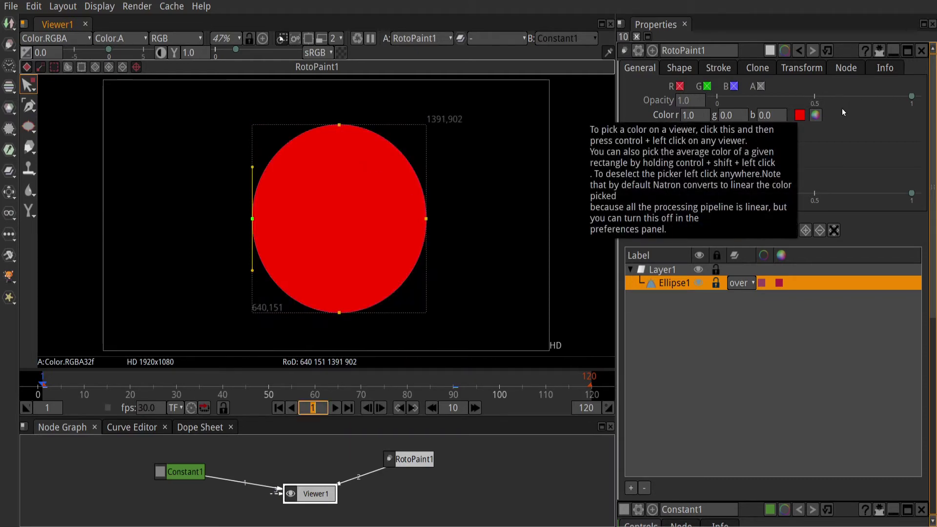
right_click(674, 113)
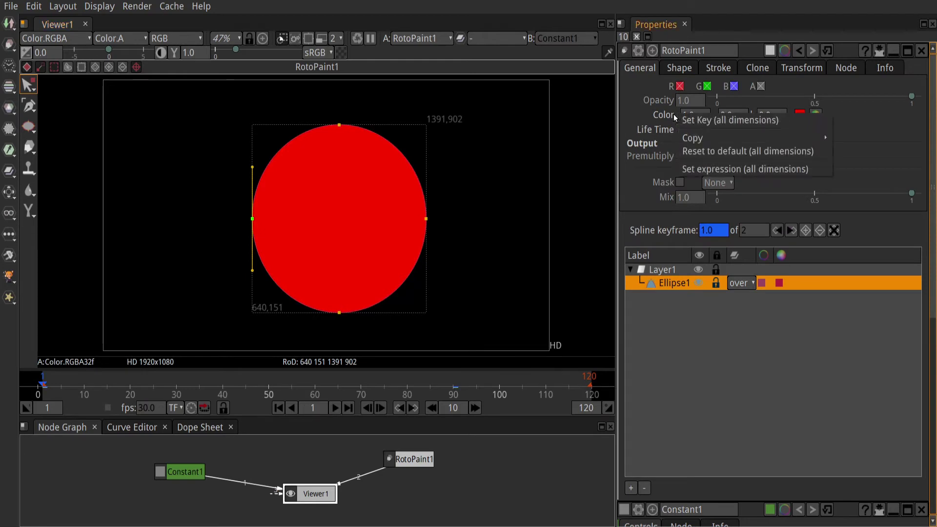
left_click(685, 118)
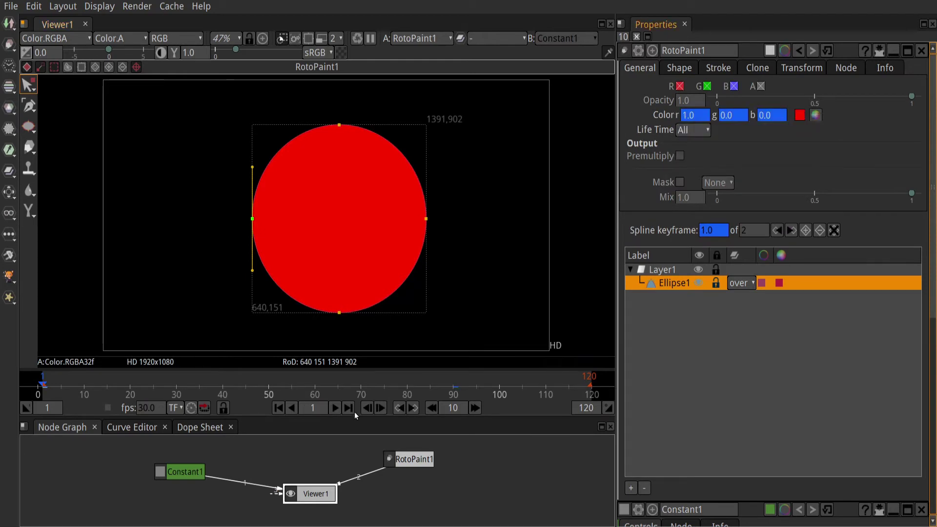
Set the shape's colour to yellow at frame 90
left_click(320, 411)
type("90")
key("Return")
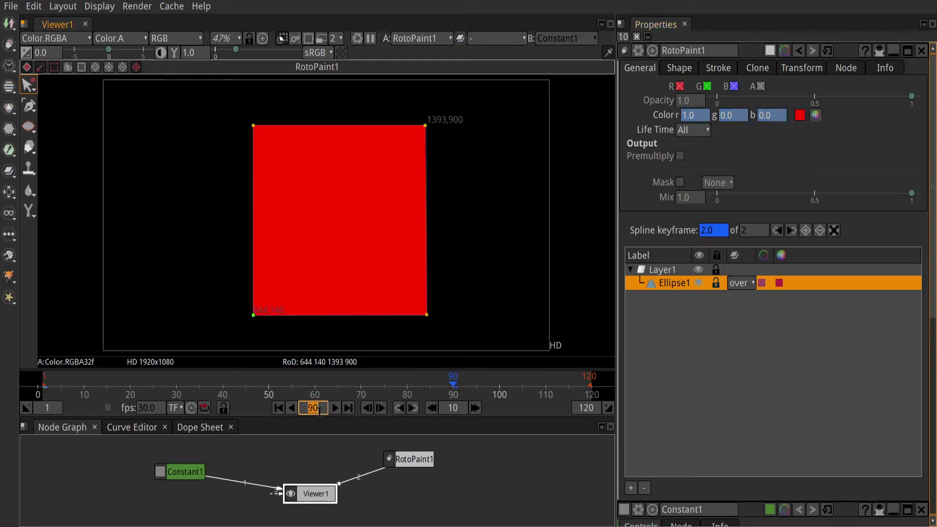
left_click(810, 119)
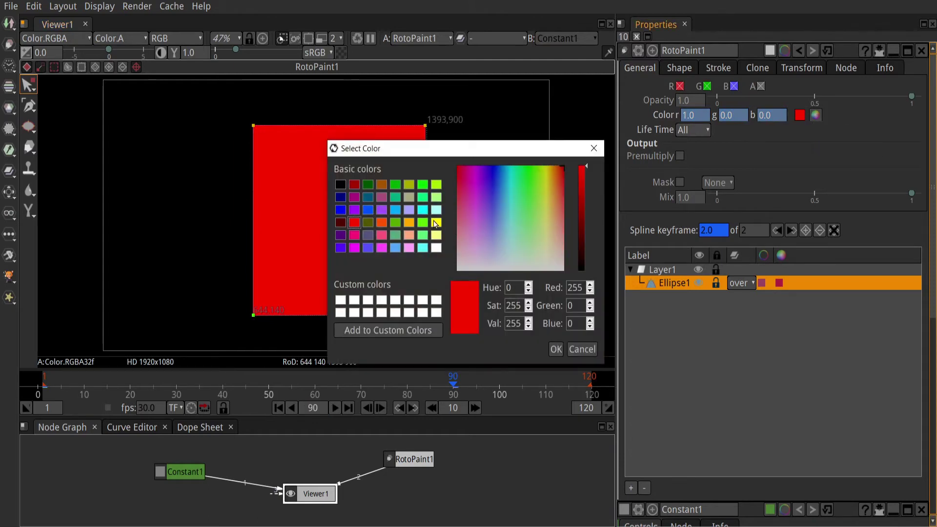
left_click(435, 222)
left_click(553, 349)
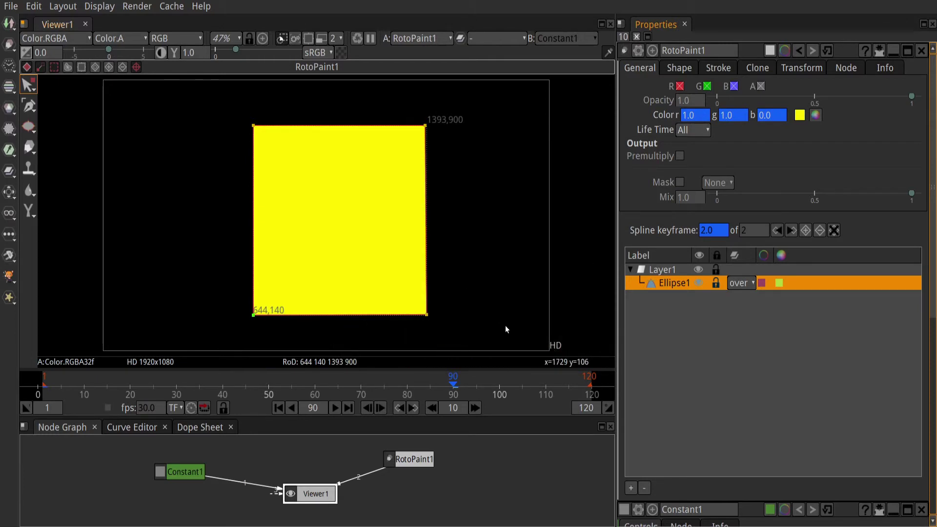
Go to frame 120 and add a spline keyframe for the square shape
double_click(313, 408)
type("120")
key("Return")
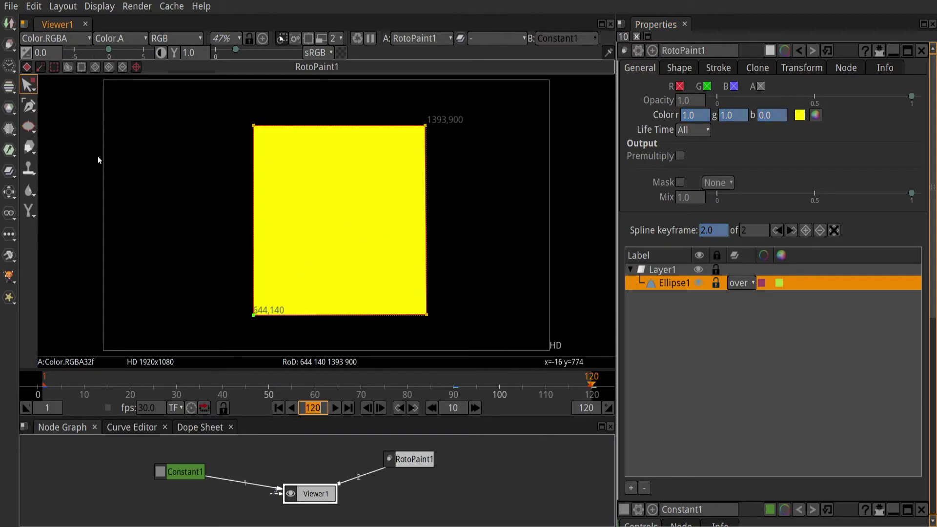
left_click(30, 107)
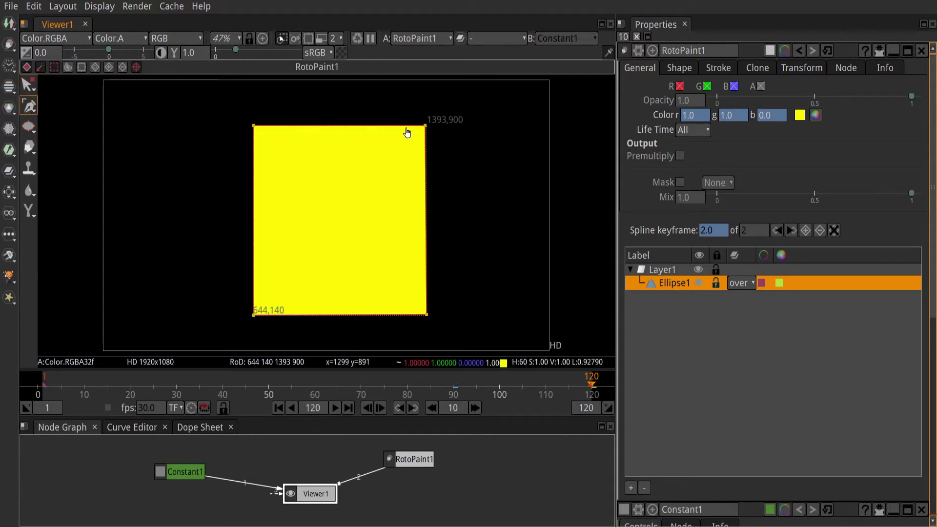
left_click(424, 128)
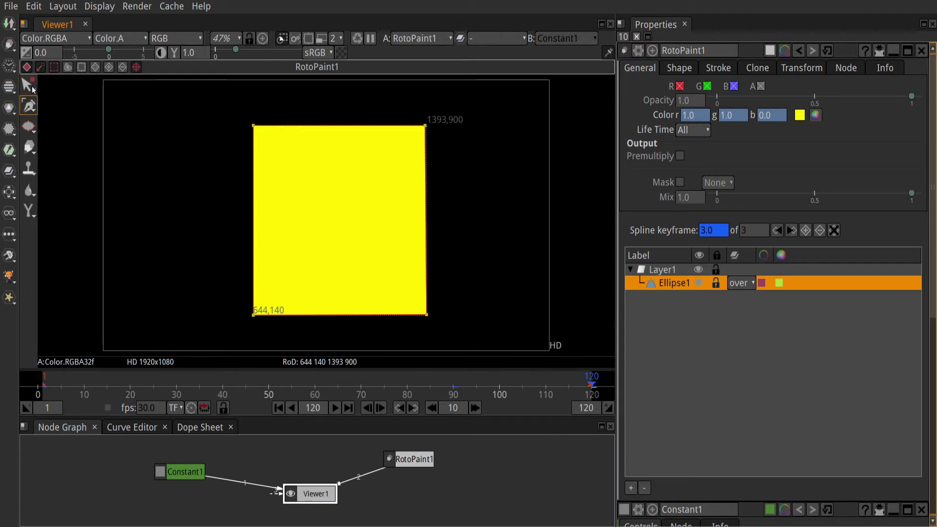
At frame 120, bring the square's two upper corners together at the middle of the upper edge to form a triangle
left_click(31, 88)
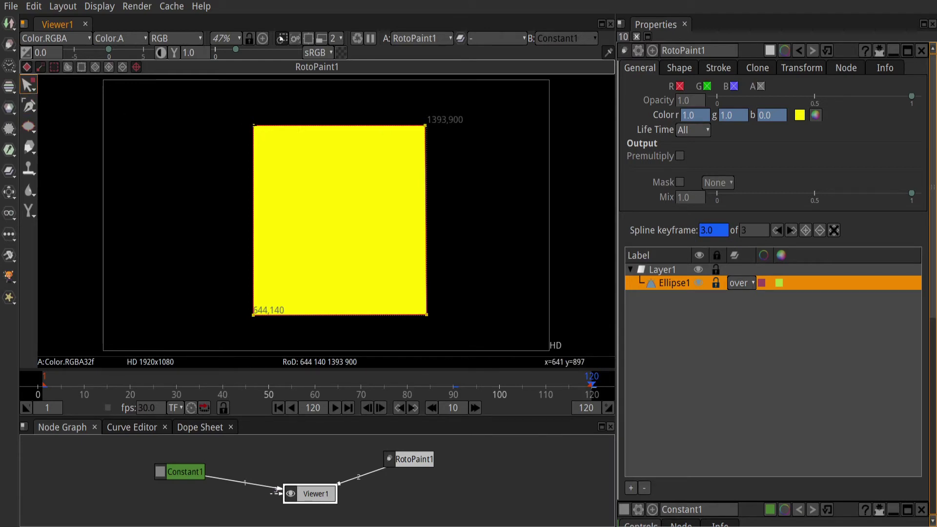
left_click_drag(253, 126, 333, 128)
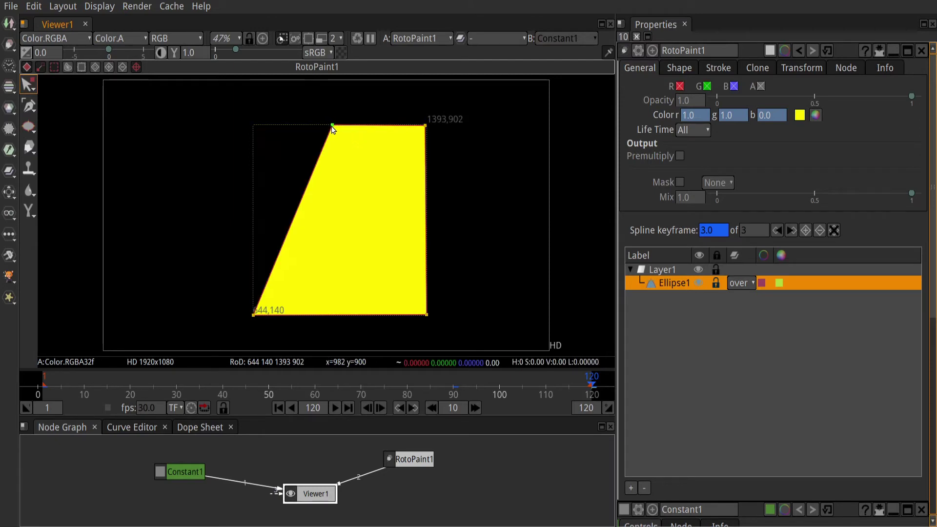
left_click_drag(426, 126, 335, 129)
key("Left")
key("Left")
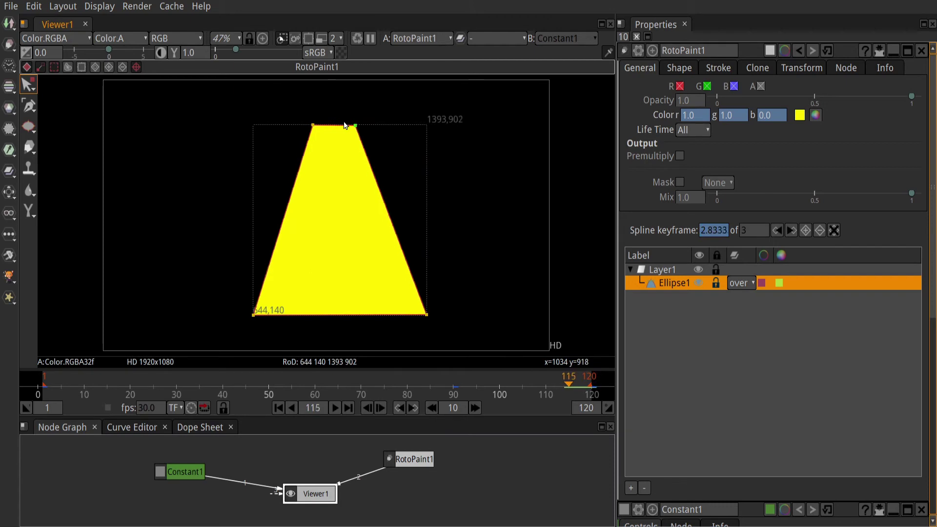
key("Right")
key("Right")
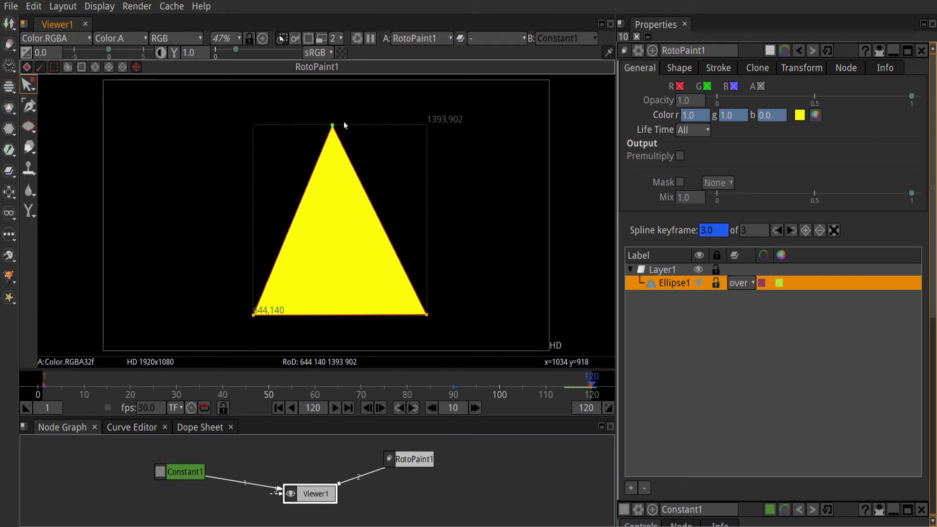
Deselect the shape and inspect the triangle at frame 120 in an enlarged viewer
left_click(465, 166)
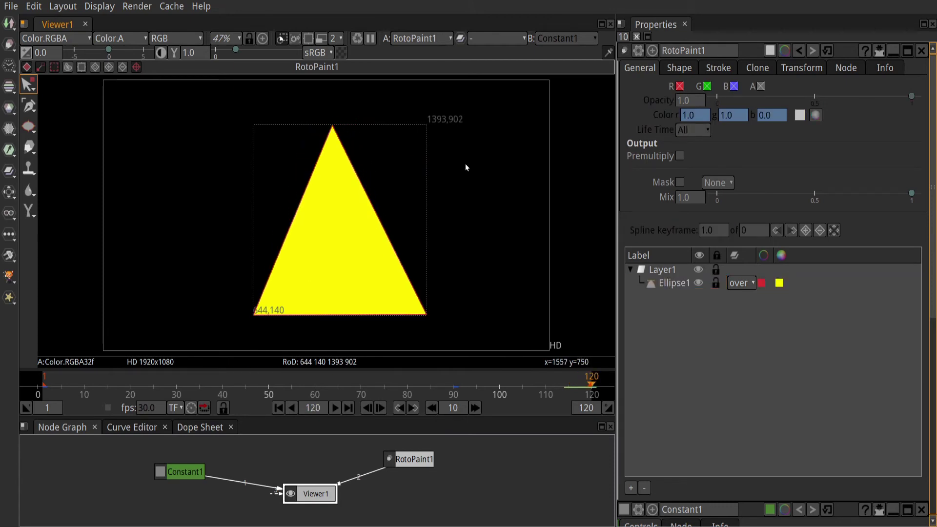
key("space")
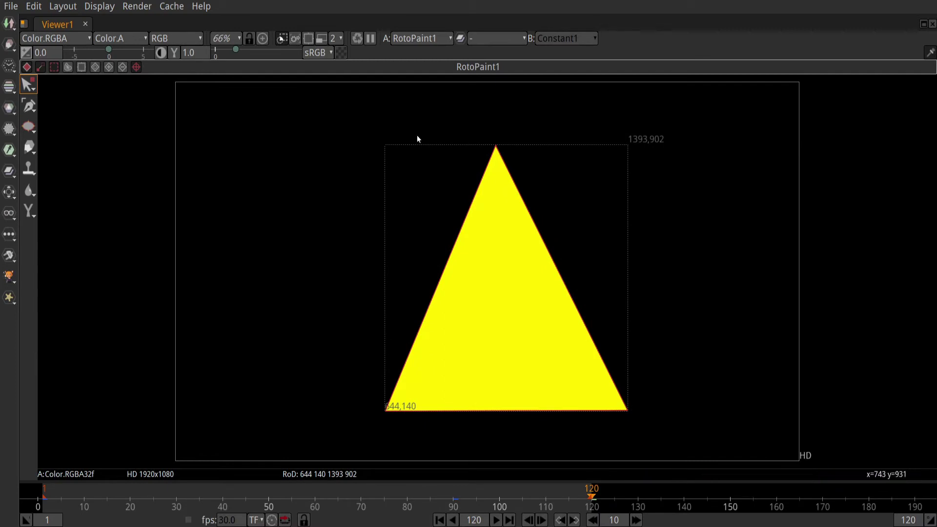
key("Left")
key("Right")
key("space")
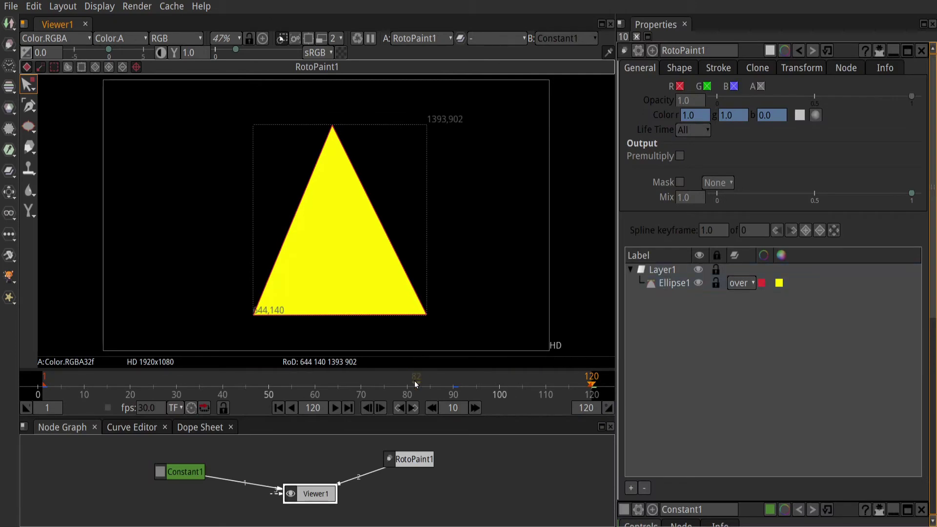
Set the last frame of the project's frame range to 150
left_click(108, 12)
left_click(141, 47)
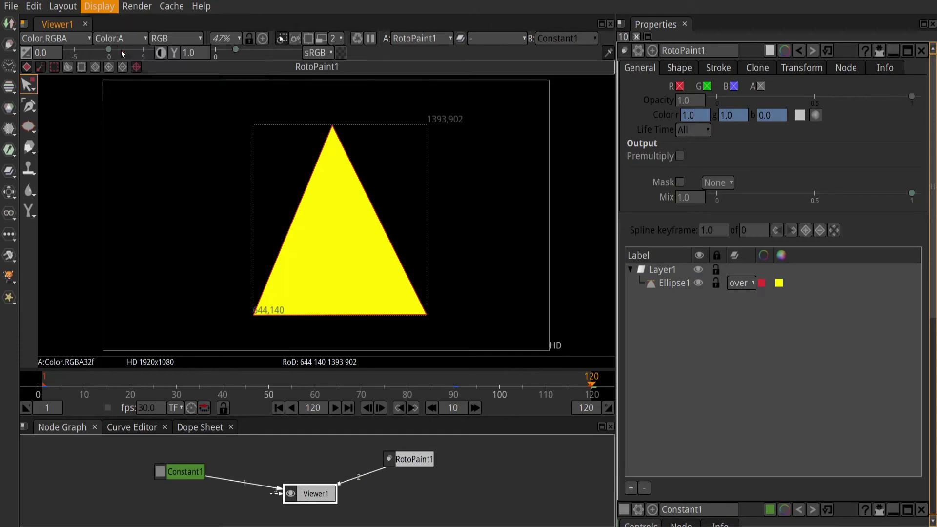
double_click(776, 234)
type("15")
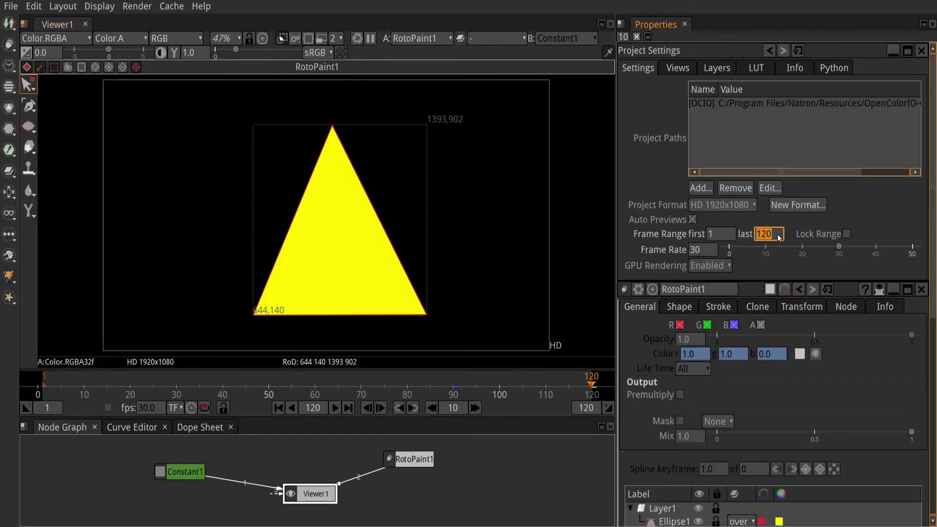
type("0")
key("Return")
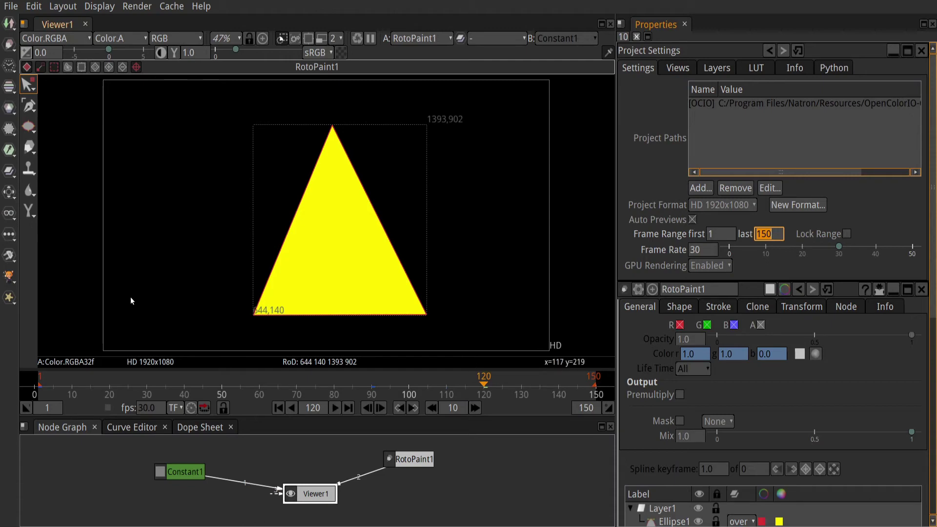
Select the Ellipse1 shape in RotoPaint1 and set its colour to blue at frame 120
left_click(410, 462)
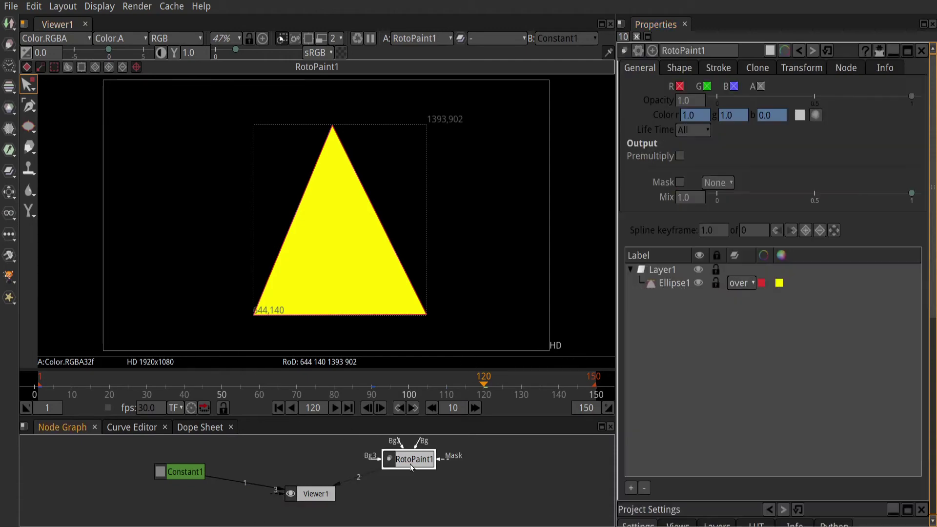
left_click(677, 284)
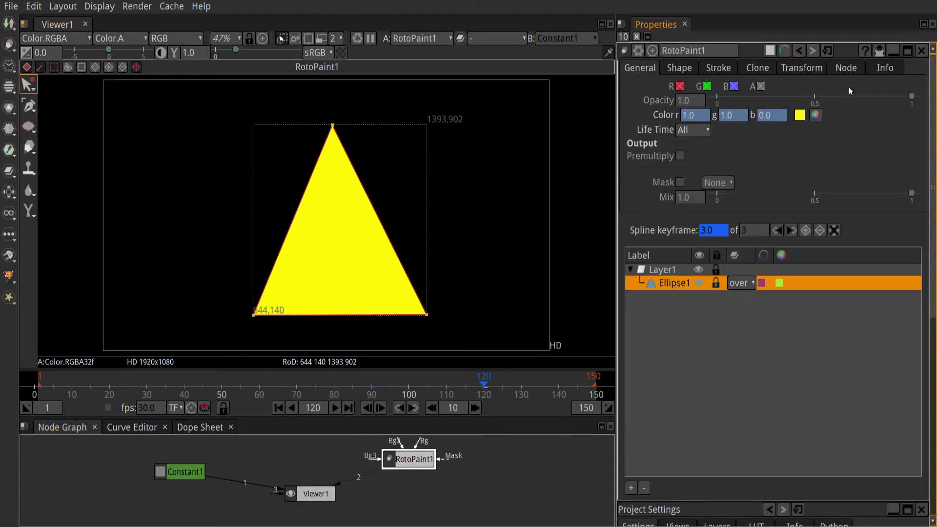
left_click(816, 116)
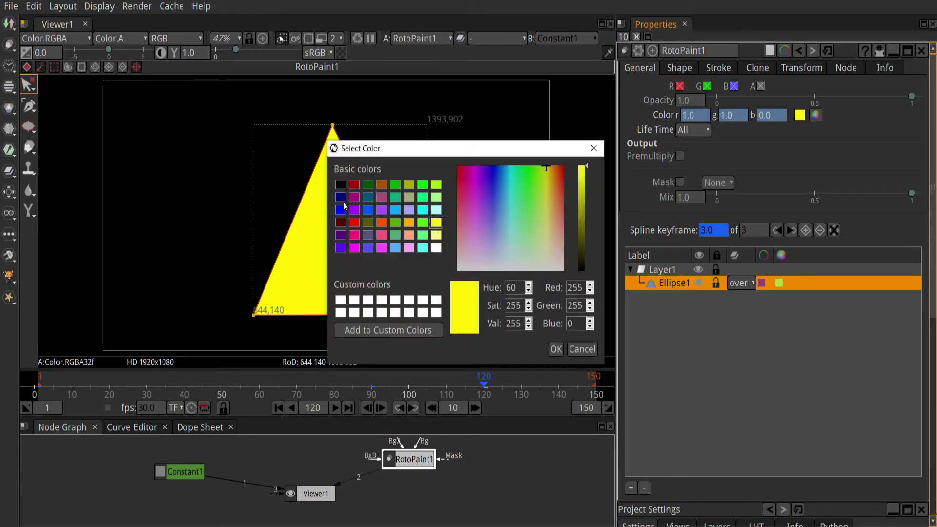
left_click(342, 210)
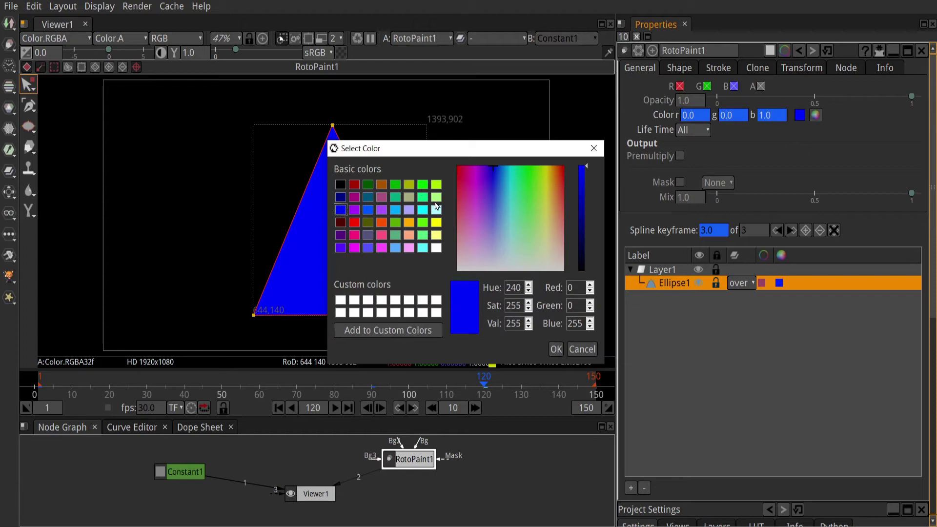
left_click(561, 356)
Go to frame 90 and set the square's colour to pure green
double_click(313, 407)
type("90")
key("Return")
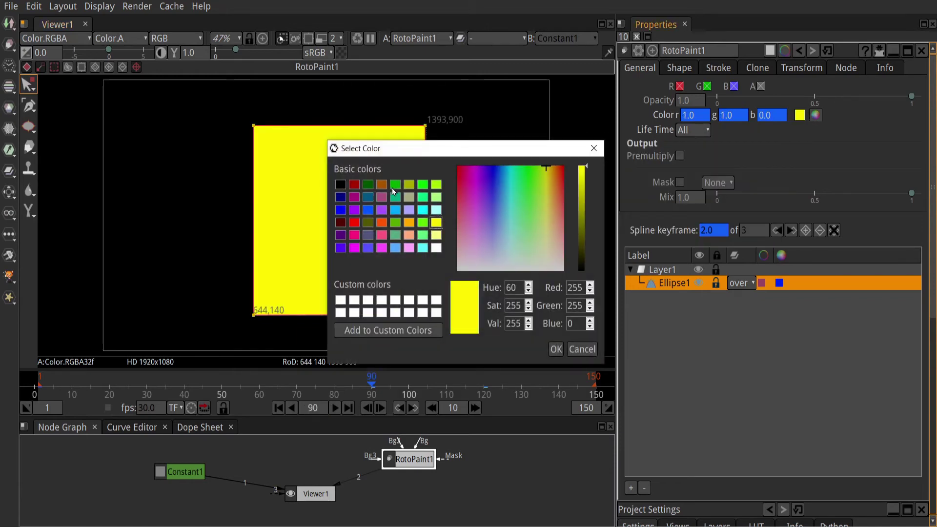
left_click(422, 185)
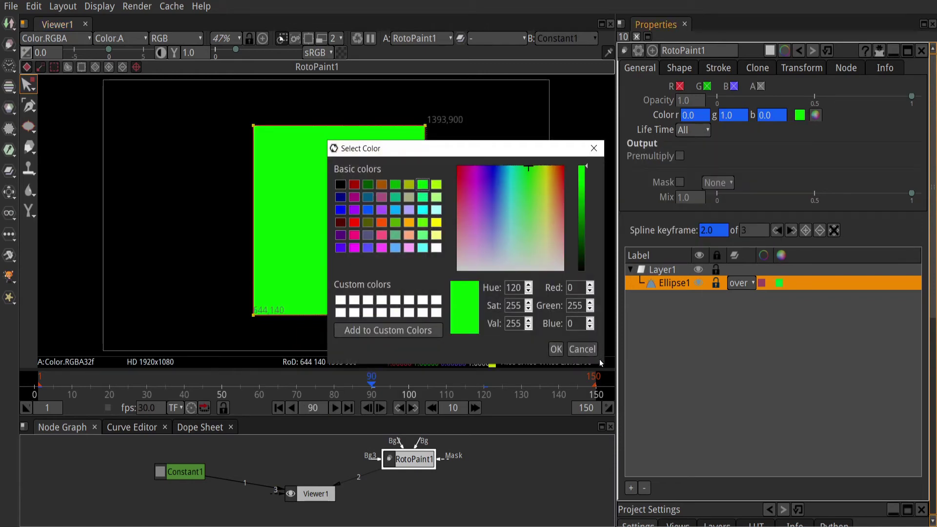
left_click(556, 349)
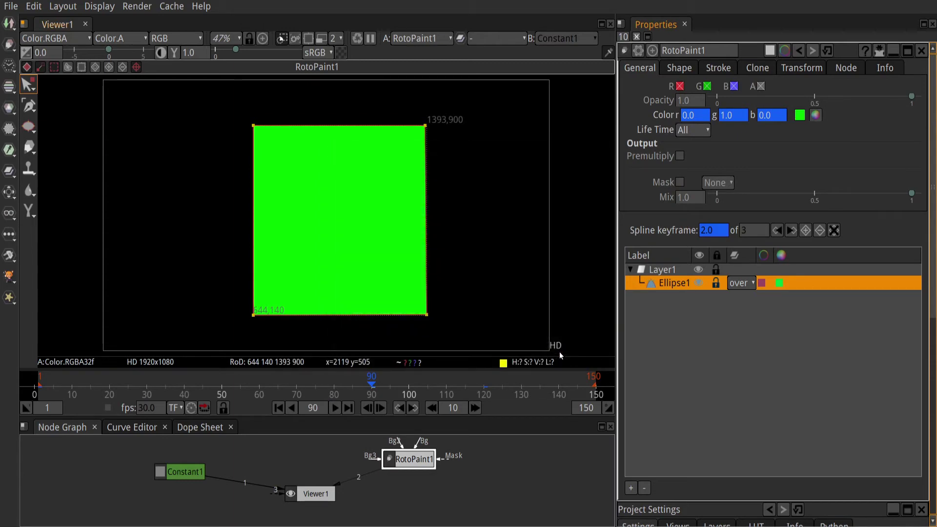
Play the animation from frame 1 to check the shape and colour changes, then stop it
left_click(272, 409)
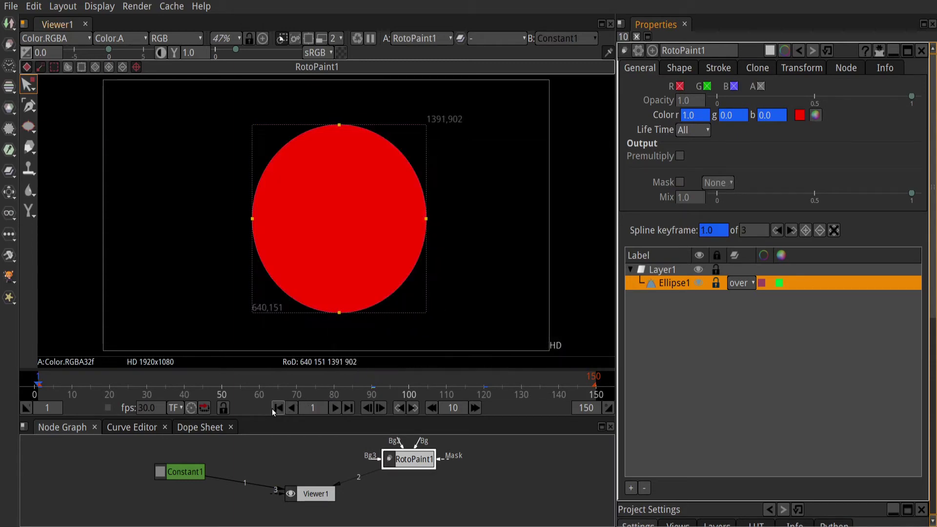
left_click(337, 409)
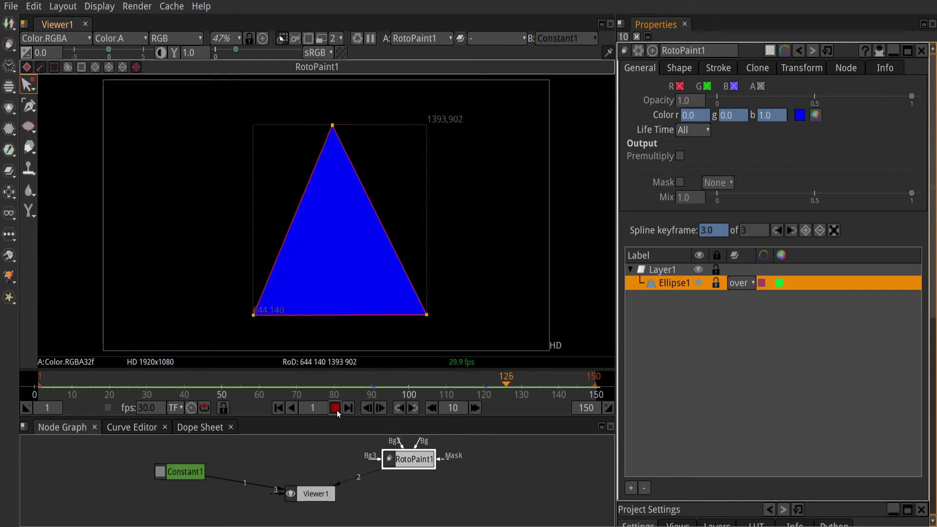
left_click(337, 410)
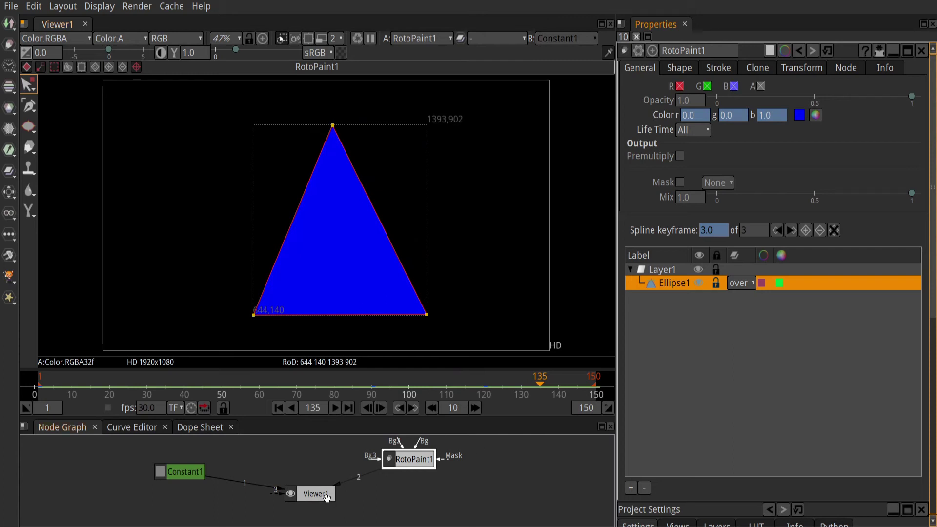
Make room around Viewer1 and add a Merge node between RotoPaint1 and the viewer
left_click_drag(327, 496, 360, 506)
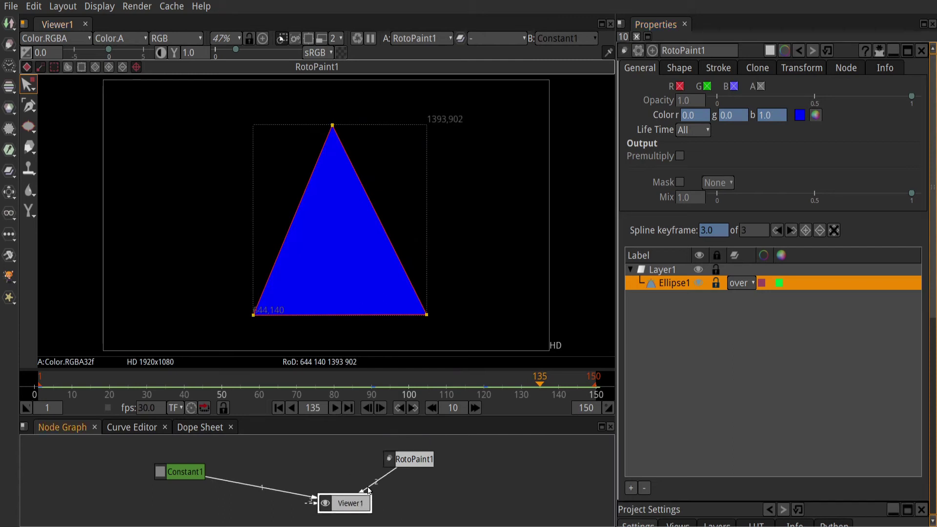
left_click(418, 464)
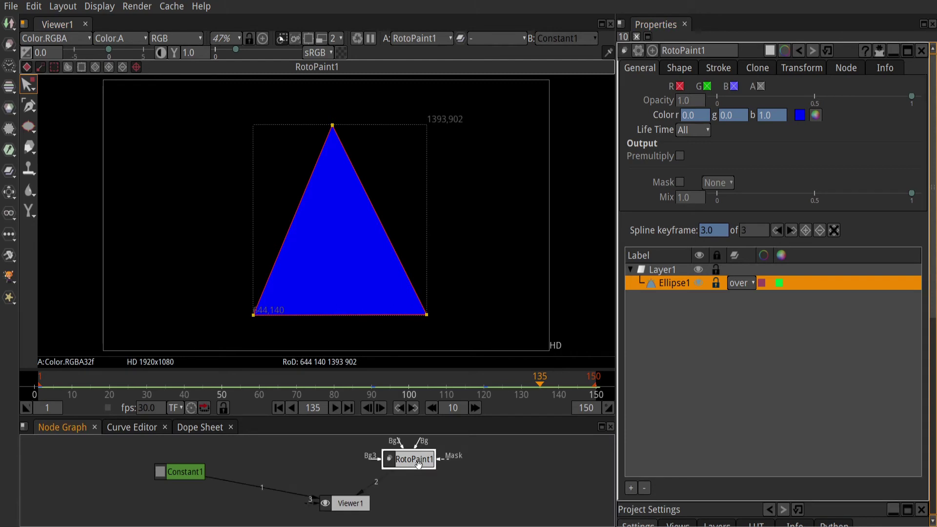
key("Tab")
type("mer")
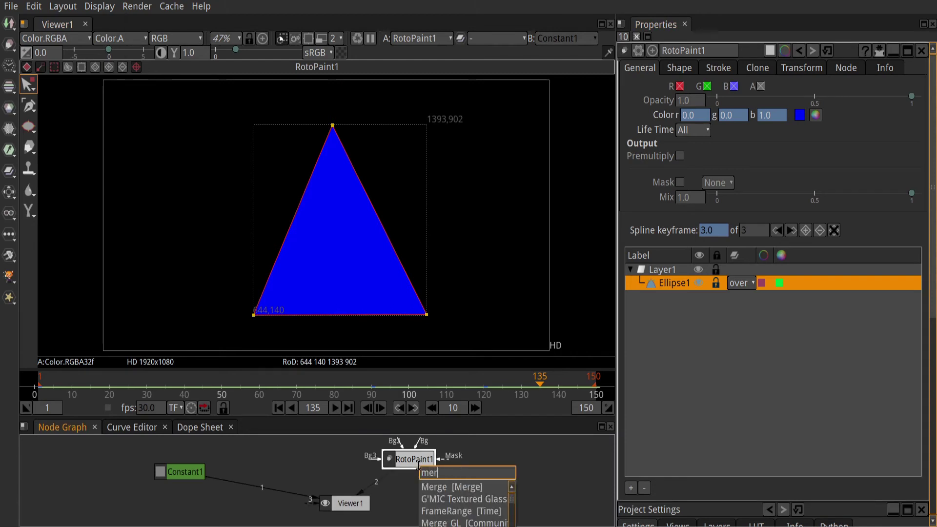
key("Return")
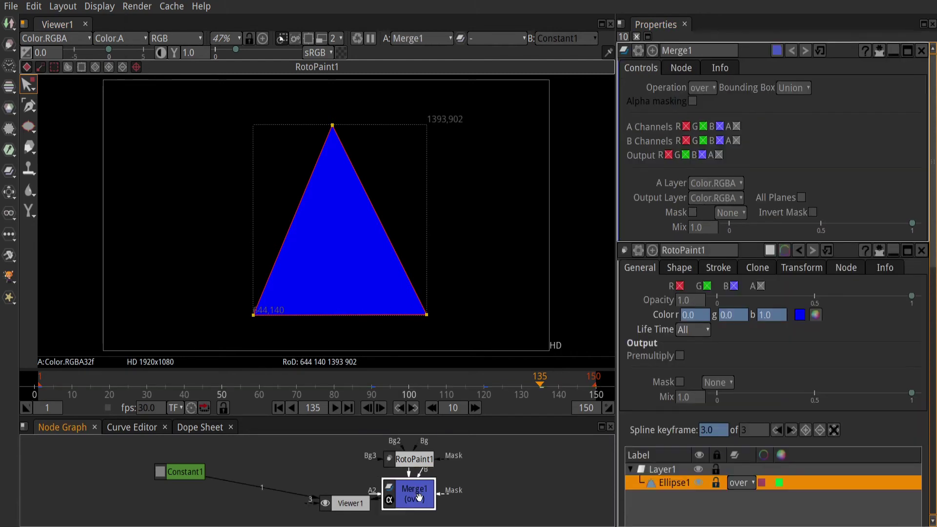
Place Merge1 beside Viewer1 and disconnect Constant1 from the viewer
left_click_drag(445, 507, 195, 471)
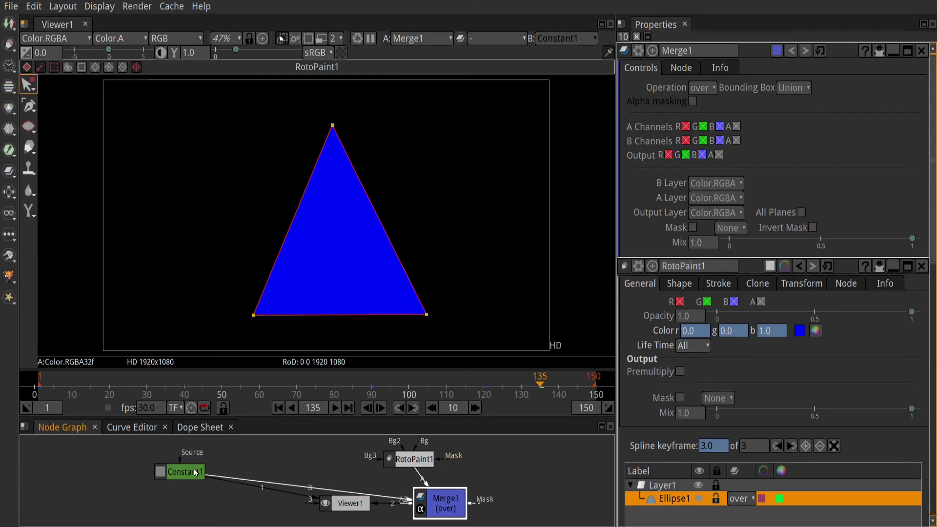
left_click(278, 488)
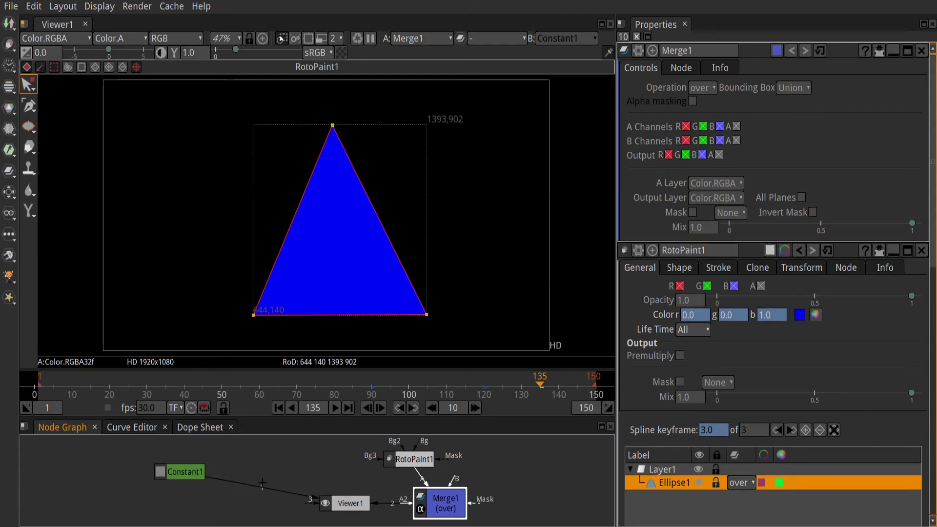
left_click(226, 488)
left_click(264, 485)
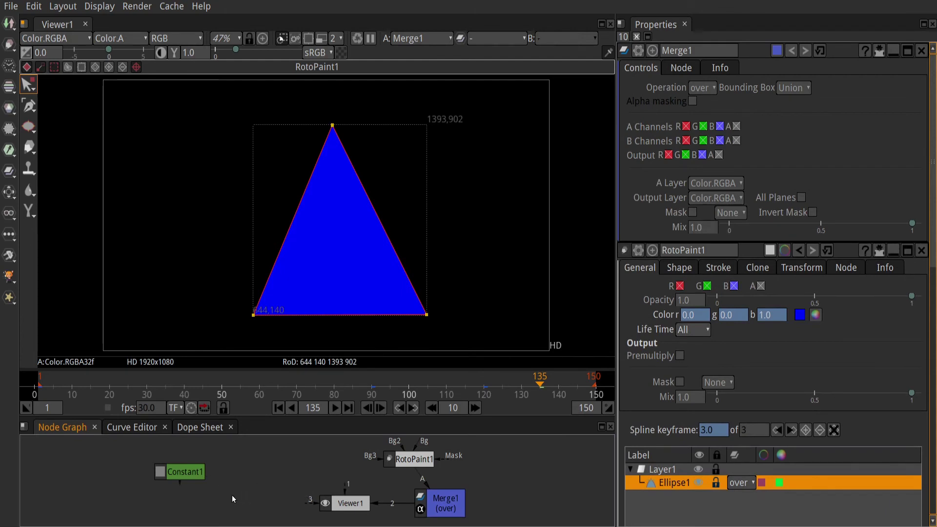
Connect Merge1's B input to Constant1, placed beside RotoPaint1, and turn on the viewer's checkerboard background
left_click(455, 488)
left_click_drag(457, 486, 514, 470)
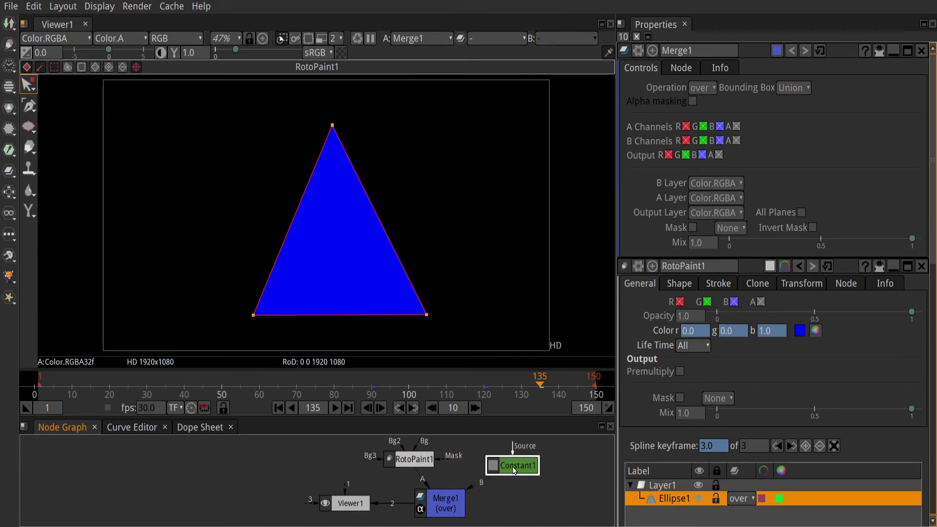
left_click(342, 51)
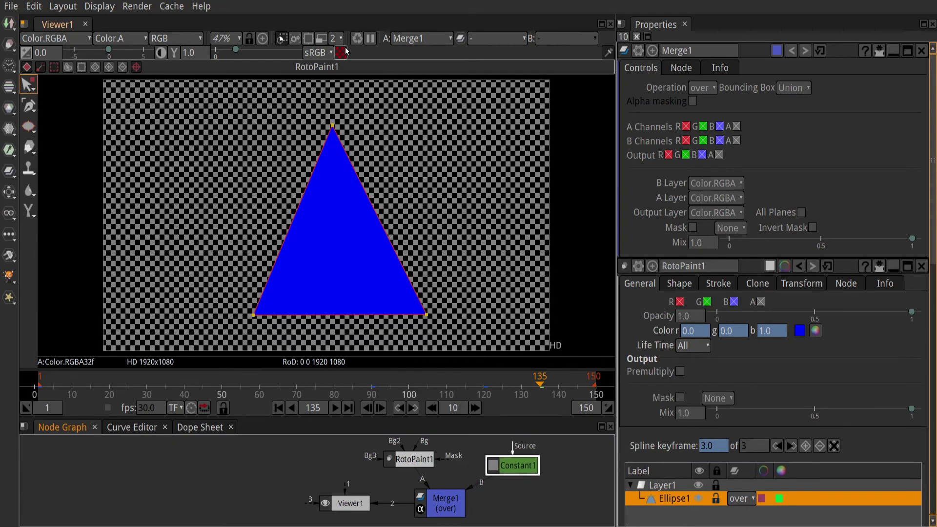
Turn off the viewer's checkerboard background and inspect the alpha channel of the merged result before restoring the RGB display
left_click(342, 52)
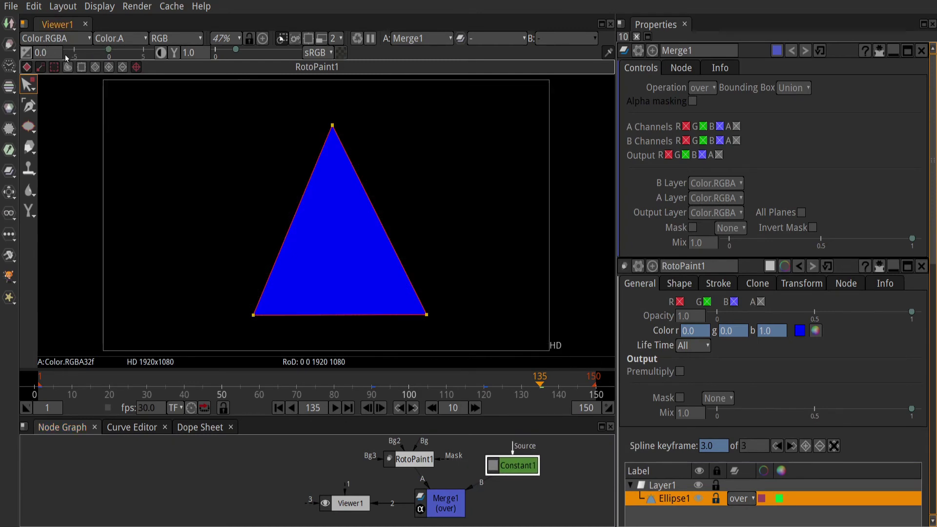
left_click(173, 38)
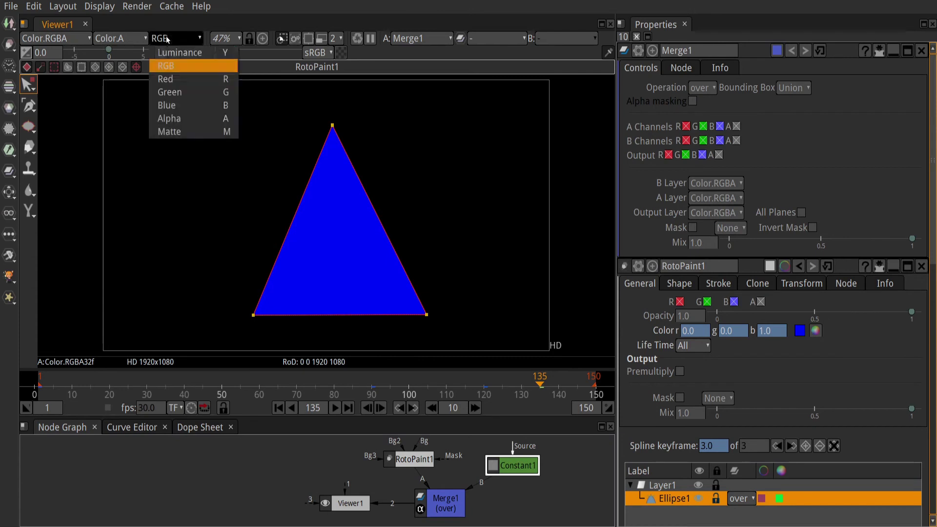
left_click(186, 119)
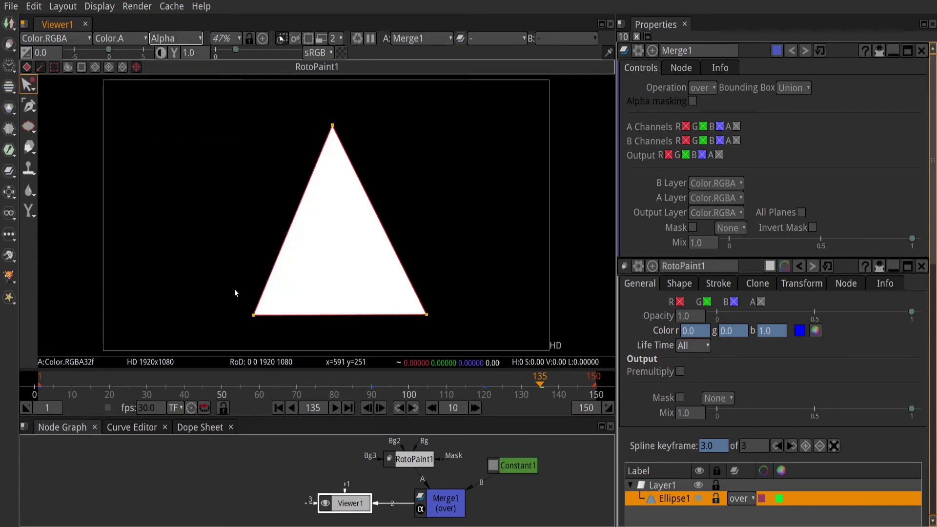
left_click(177, 39)
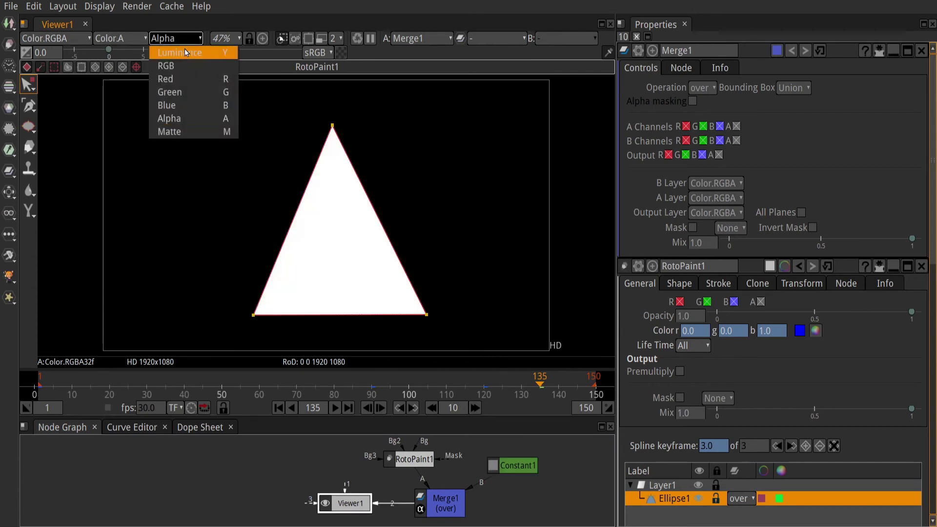
left_click(183, 63)
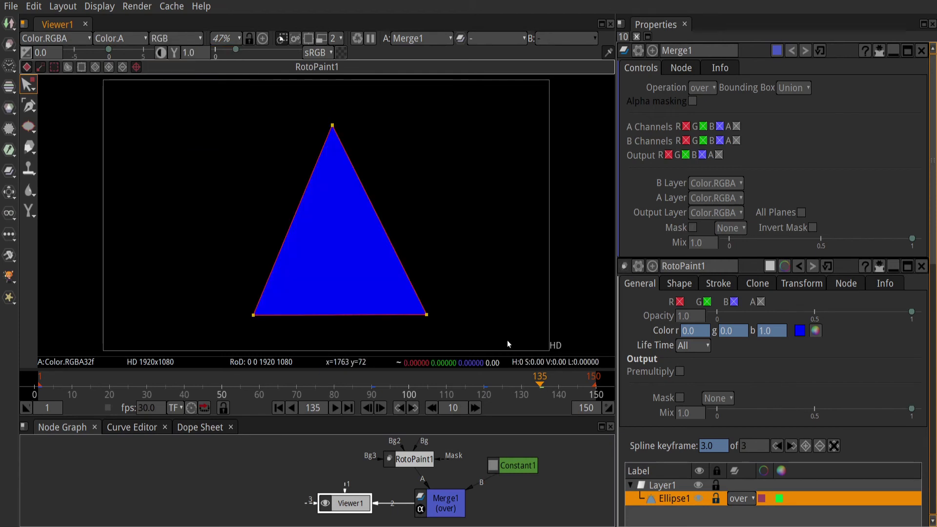
Play the merged animation through to check it, stop playback, and return to frame 1
left_click(449, 510)
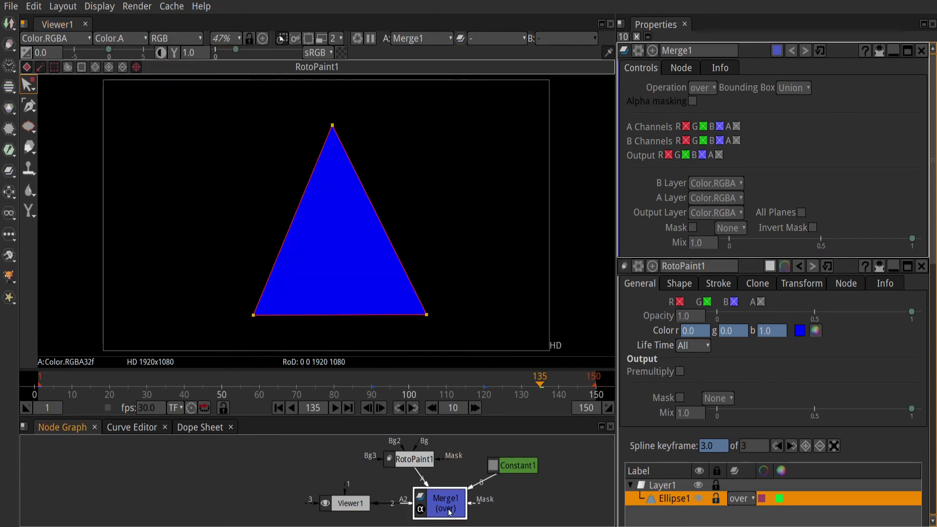
left_click(336, 411)
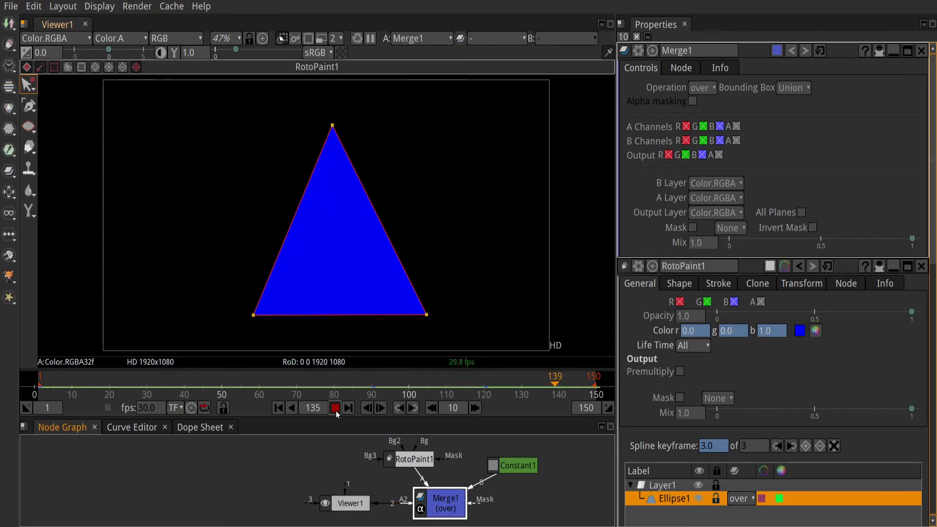
left_click(336, 411)
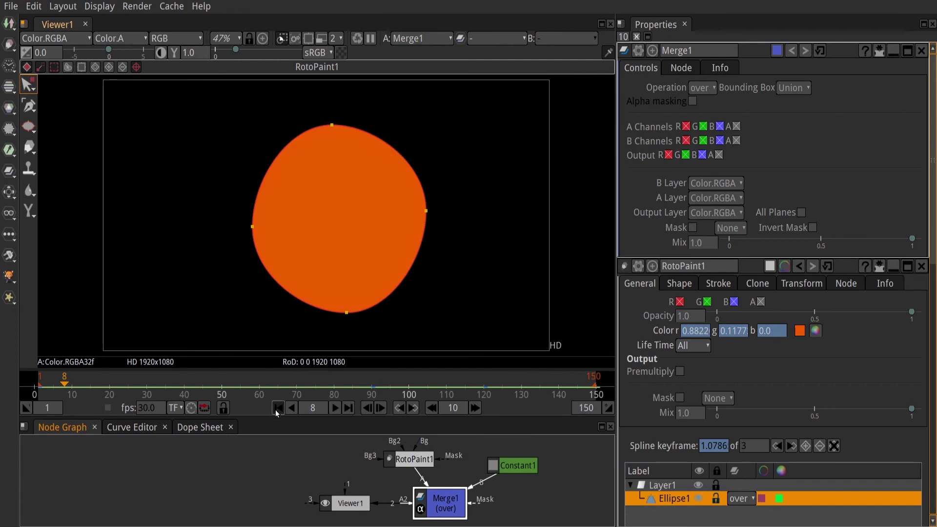
left_click(278, 407)
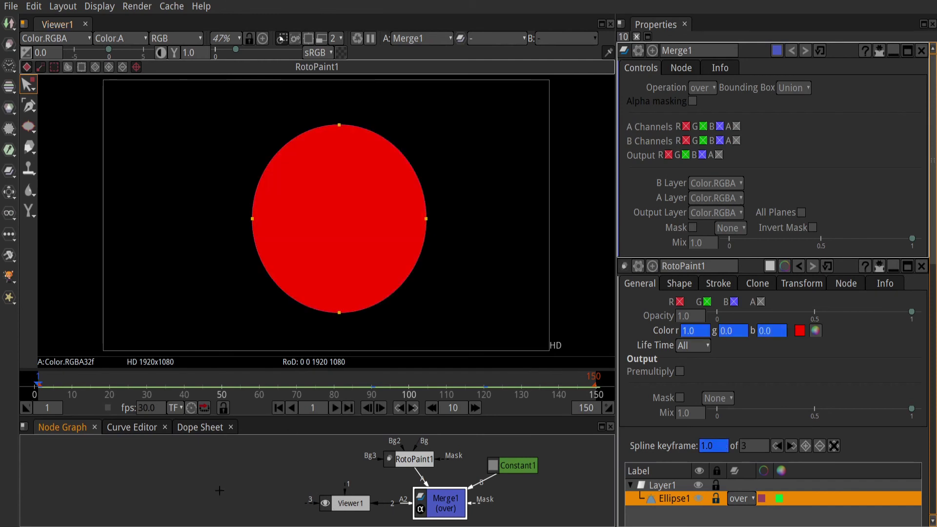
Add a Write node saving to D:/OBS Recordings/SHAPE MORPHING IN NATRON.mp4 and connect its source to Merge1
left_click(154, 495)
key("Tab")
type("wri")
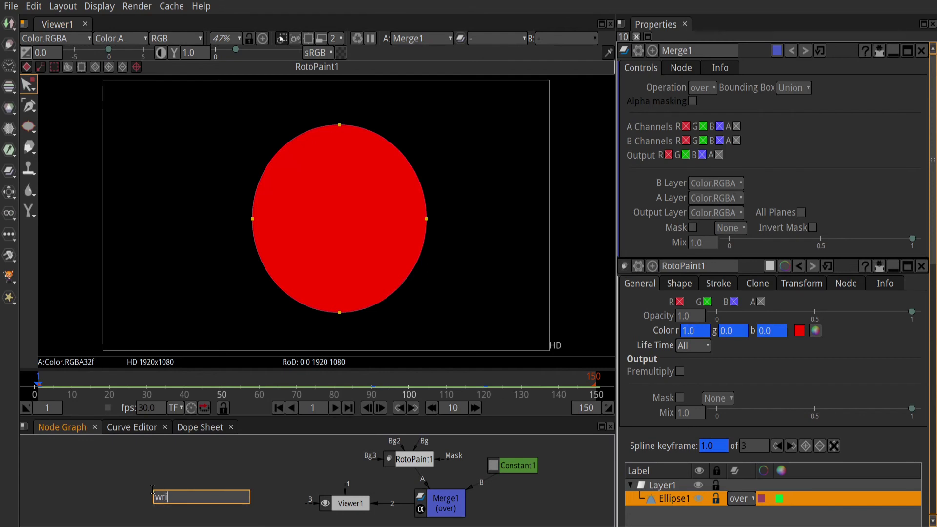
key("Return")
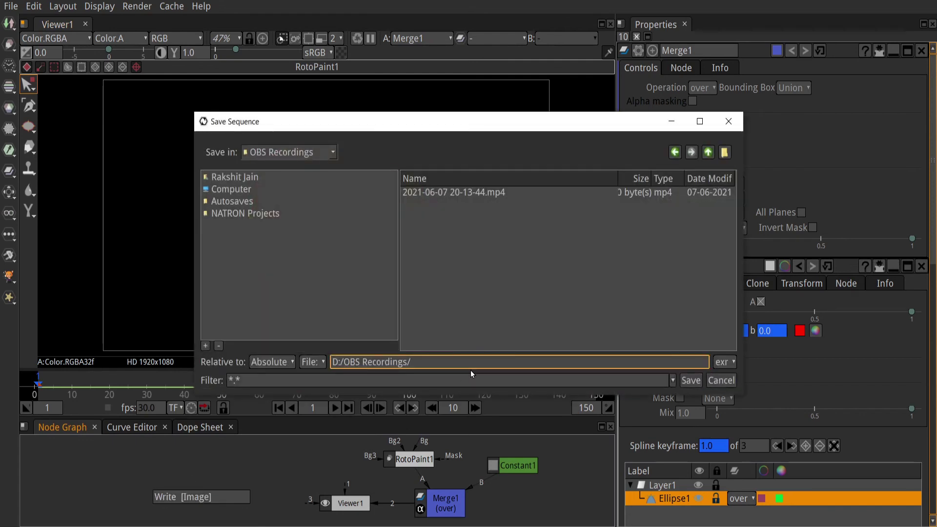
type("SHAPE MORPHING IN NA")
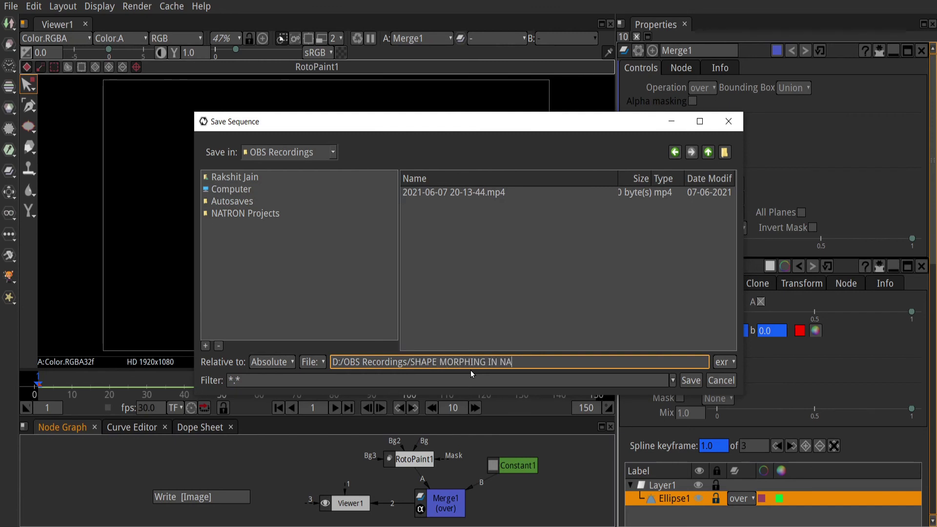
type("TRON NA")
key("BackSpace")
key("BackSpace")
type(".mp4")
left_click(690, 381)
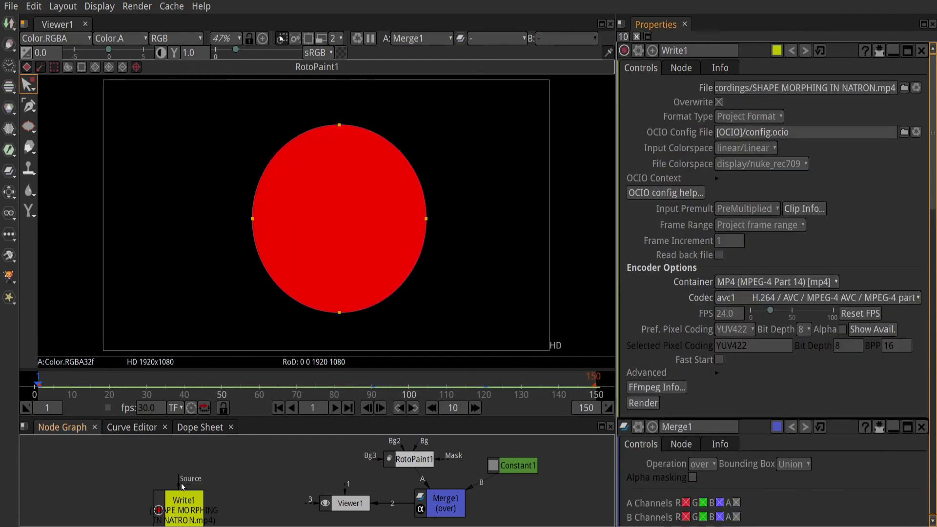
left_click_drag(182, 486, 456, 507)
left_click(457, 507)
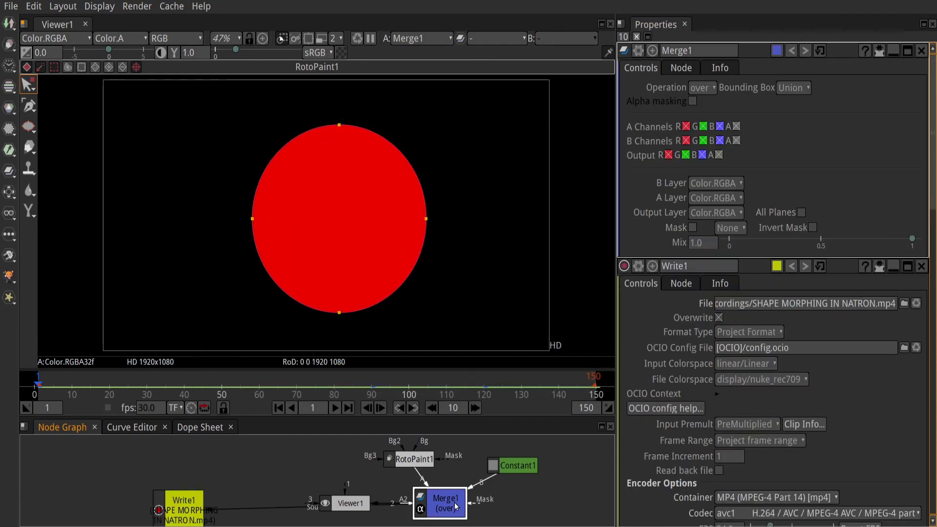
Set Write1's frame rate to 30 FPS and start rendering the MP4
left_click(184, 500)
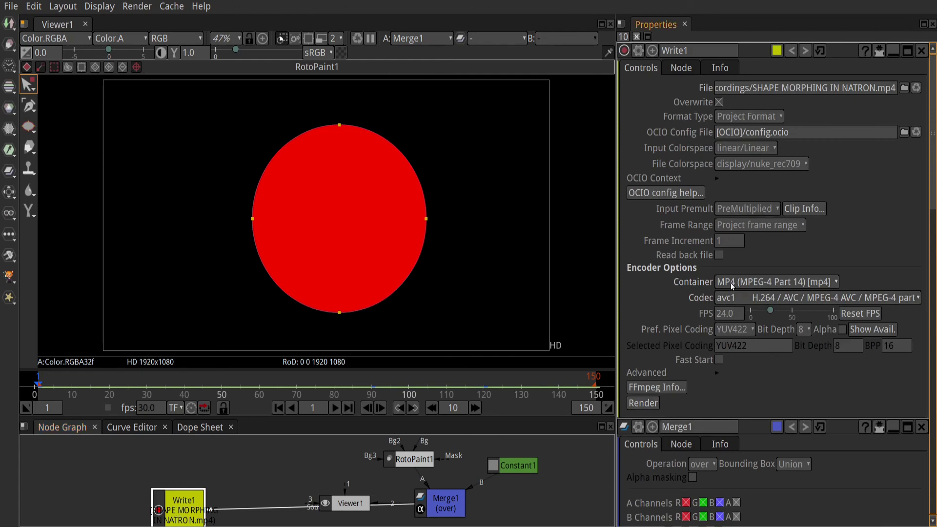
double_click(735, 314)
type("30")
key("Return")
left_click(632, 406)
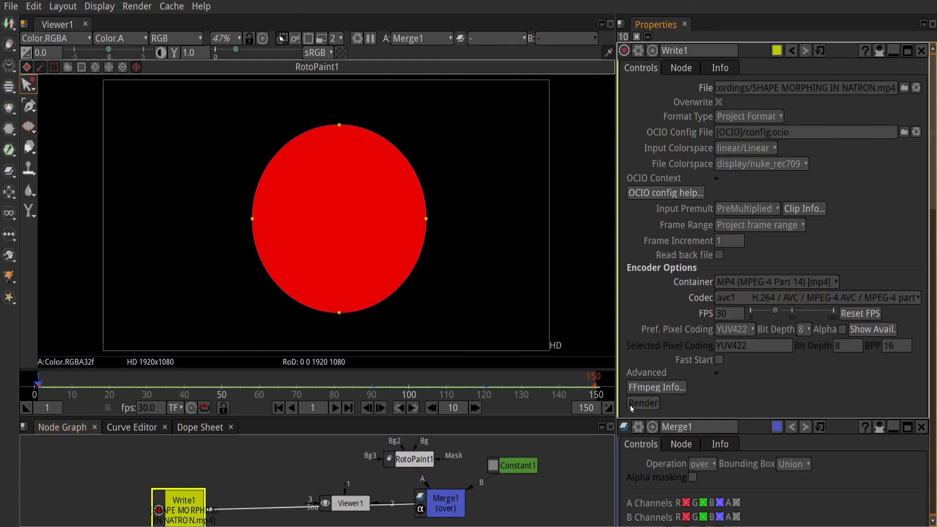